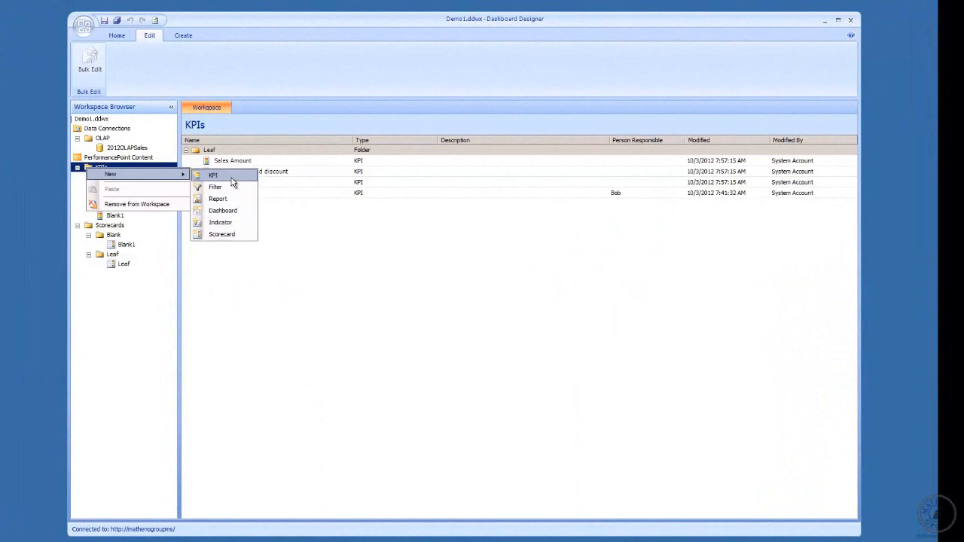
# - Create a blank KPI in the KPIs folder and map its Actual to the Sales Quantity measure of the 2012OLAPSales data source
pyautogui.click(226, 175)
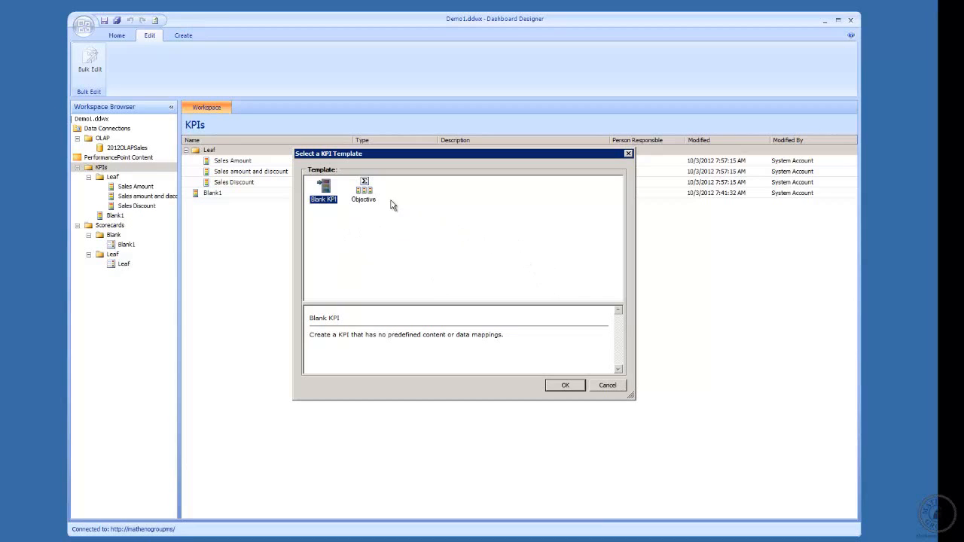
pyautogui.click(564, 385)
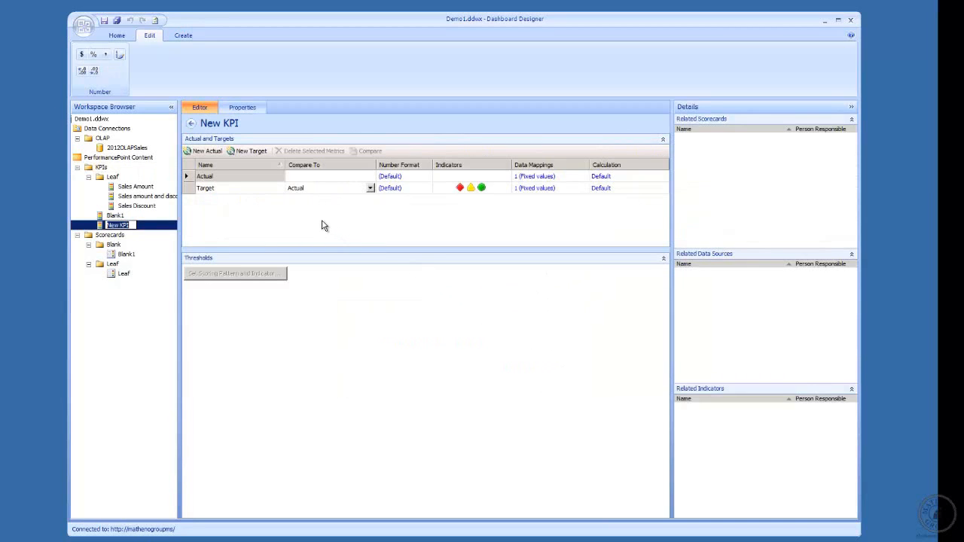
pyautogui.click(541, 178)
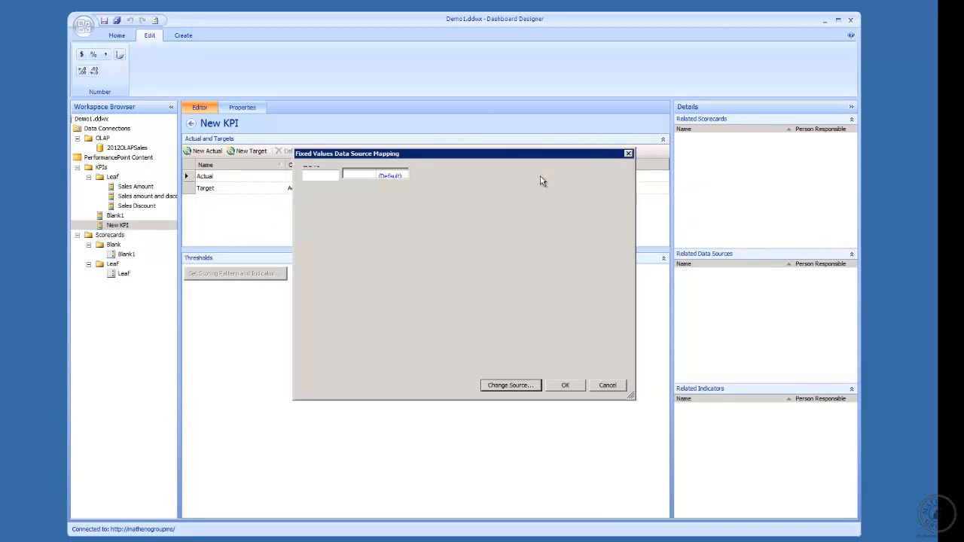
pyautogui.click(507, 386)
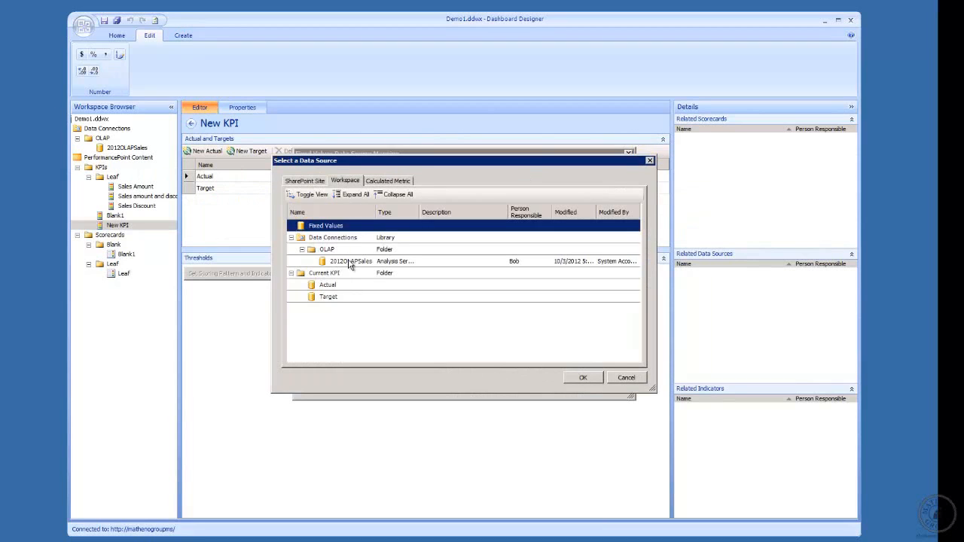
pyautogui.doubleClick(350, 261)
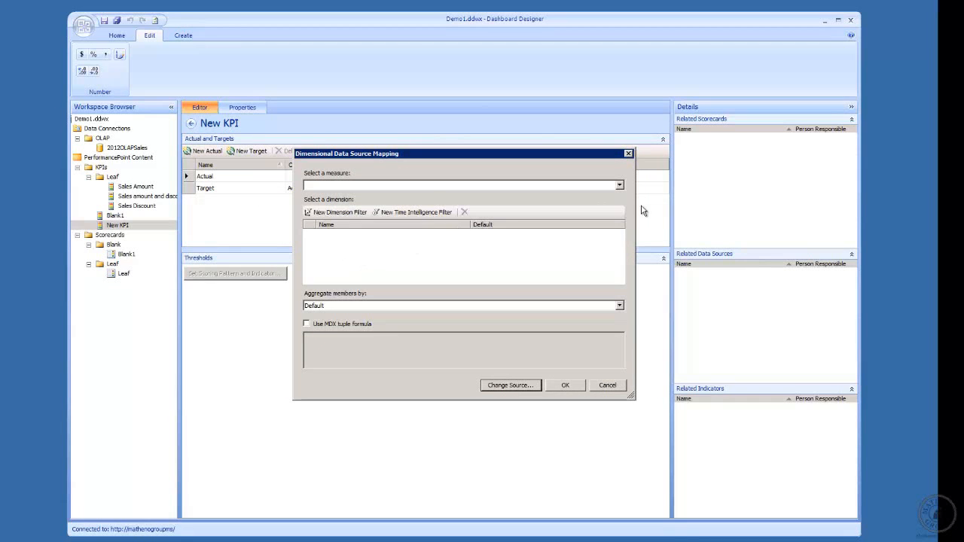
pyautogui.click(620, 186)
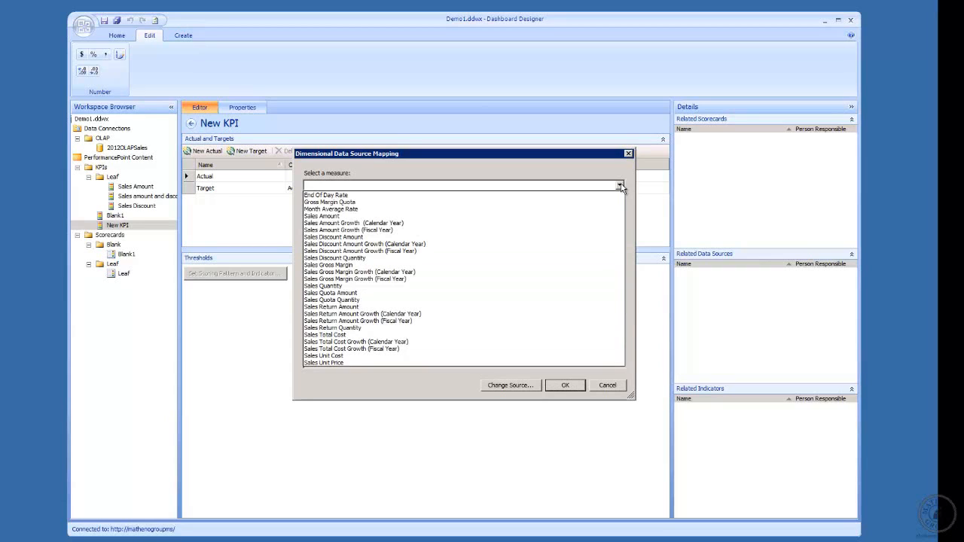
pyautogui.click(481, 289)
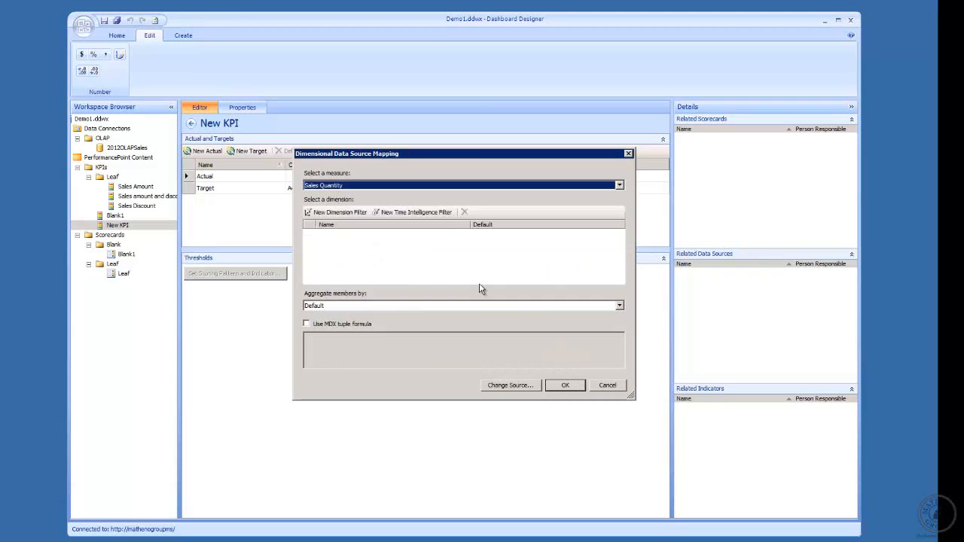
pyautogui.click(561, 387)
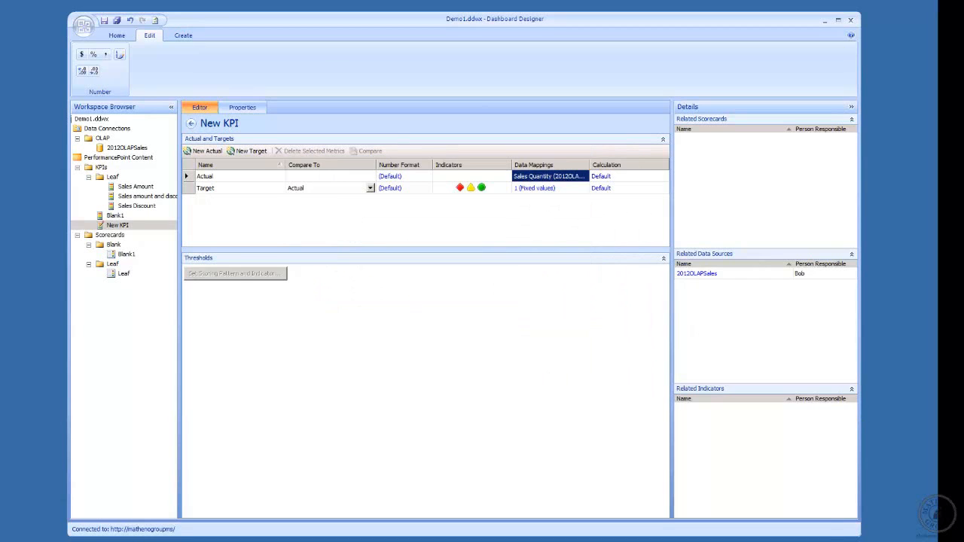
# - Check the Sales Quantity total in SQL Server Management Studio, and set the KPI's Target to a fixed value of 60000000
pyautogui.hotkey('alt', 'Tab')
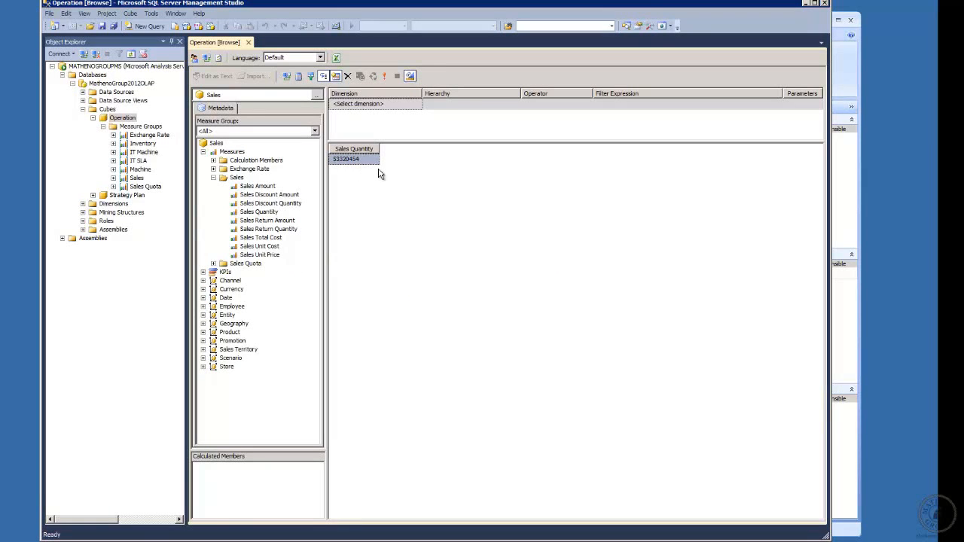
pyautogui.click(803, 3)
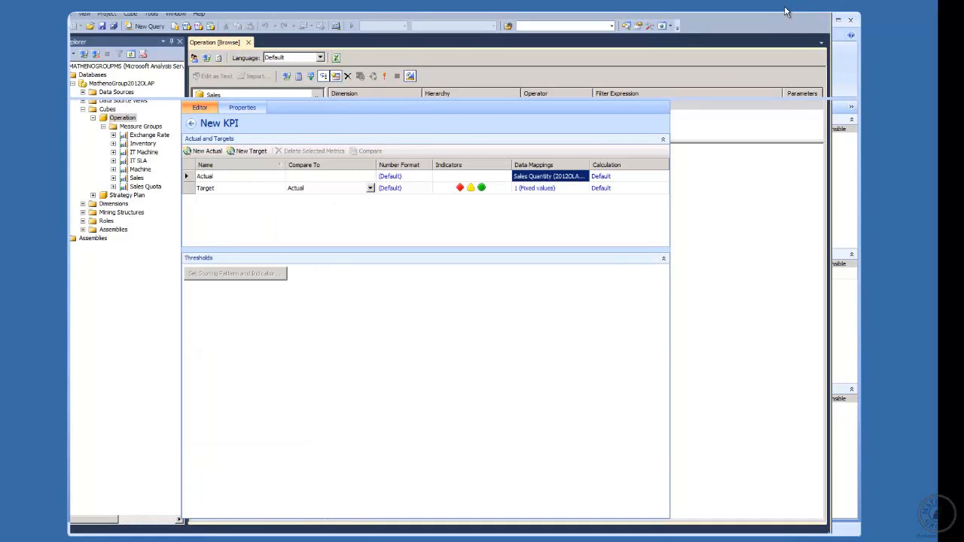
pyautogui.click(535, 189)
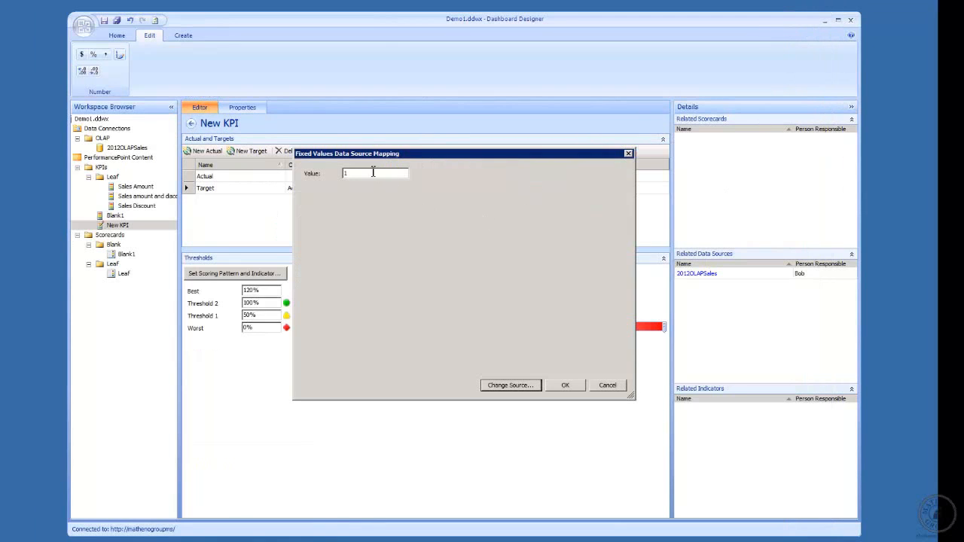
pyautogui.click(373, 172)
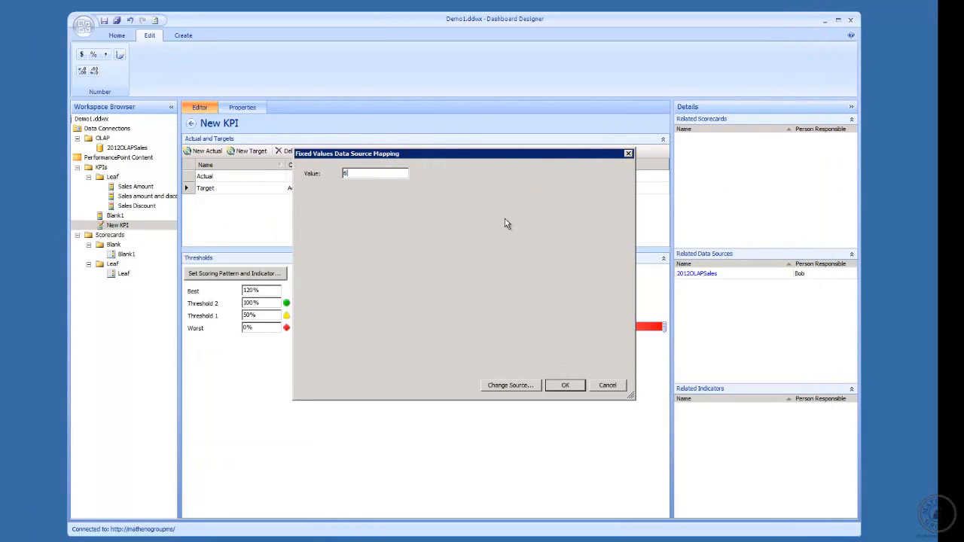
pyautogui.write('60000000')
pyautogui.click(575, 388)
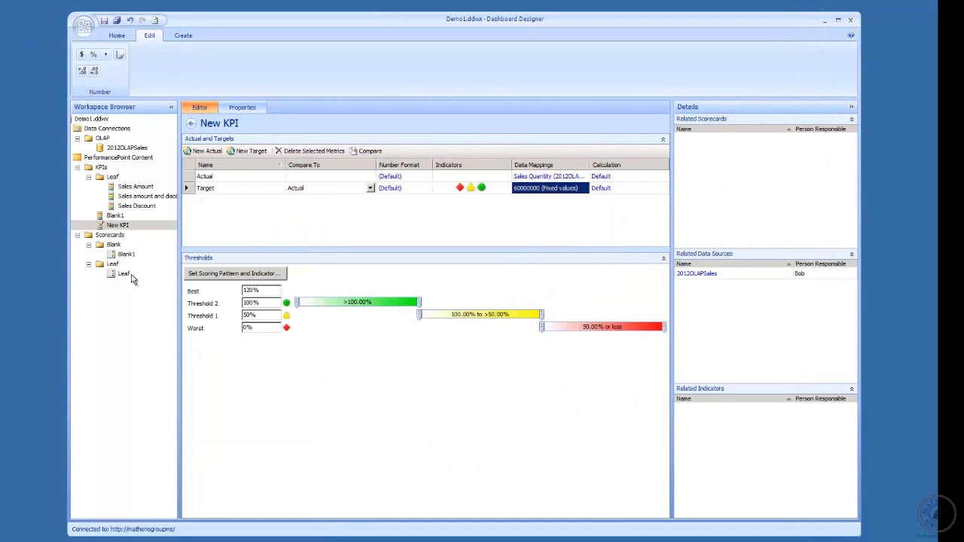
# - Rename the new KPI as SAles Quantity in its general properties
pyautogui.click(110, 235)
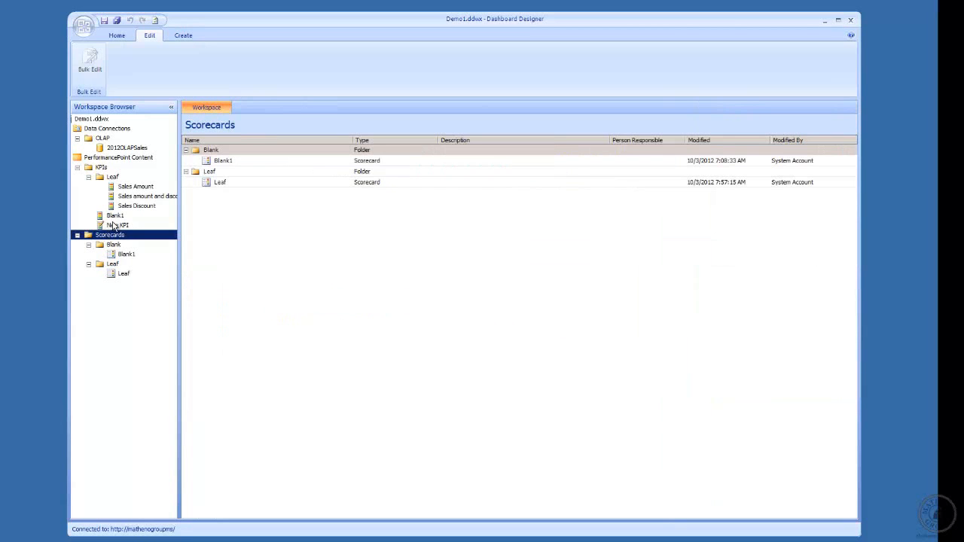
pyautogui.click(114, 225)
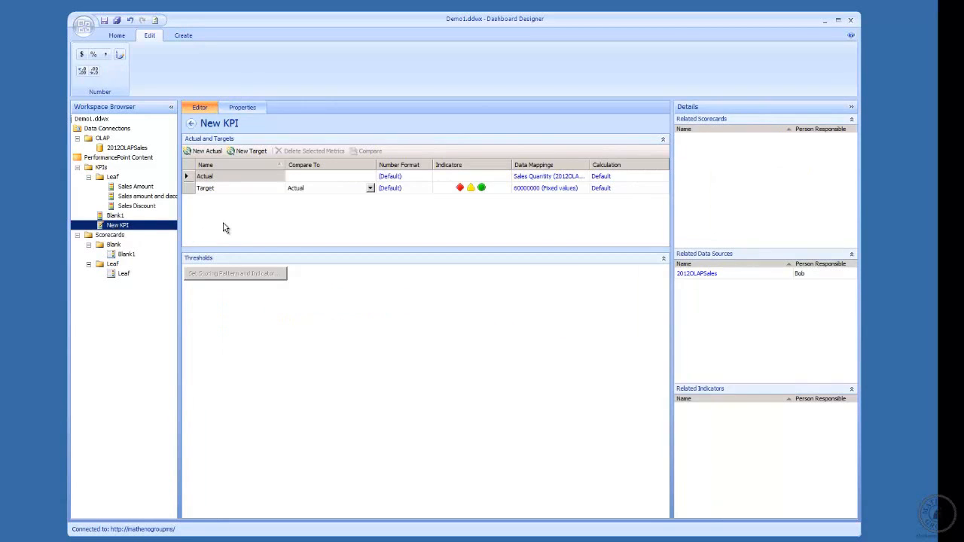
pyautogui.click(244, 107)
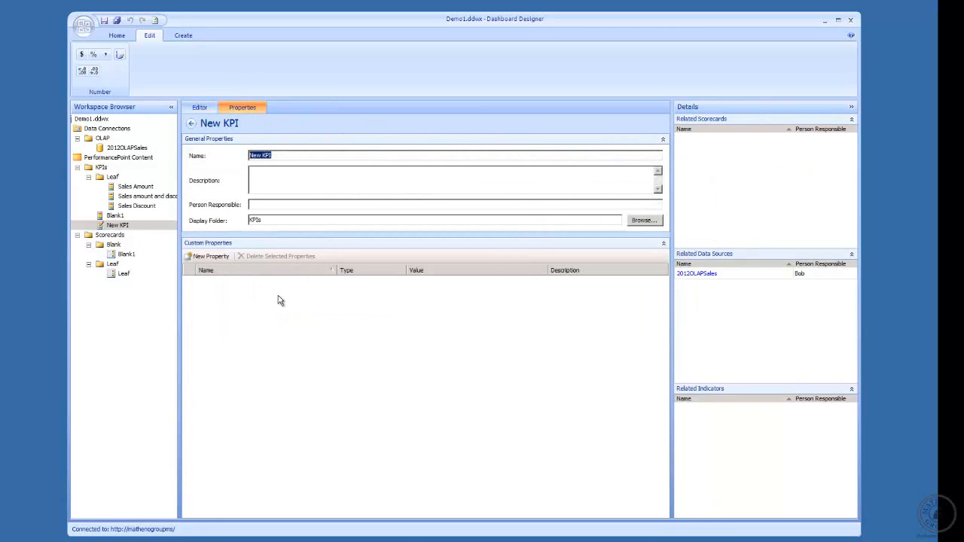
pyautogui.write('SAles Quantity')
# - Set the KPI's display folder to the Leaf subfolder of KPIs
pyautogui.click(660, 222)
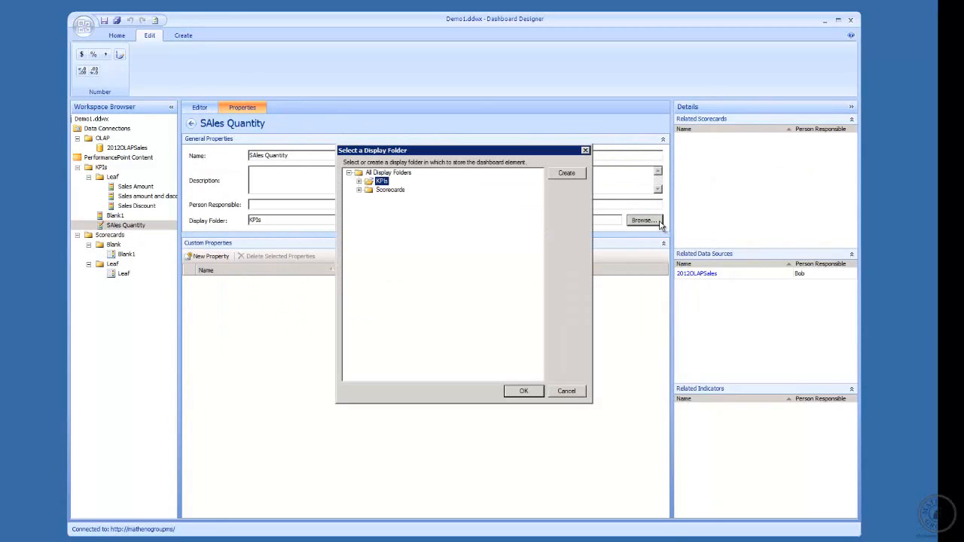
pyautogui.click(359, 182)
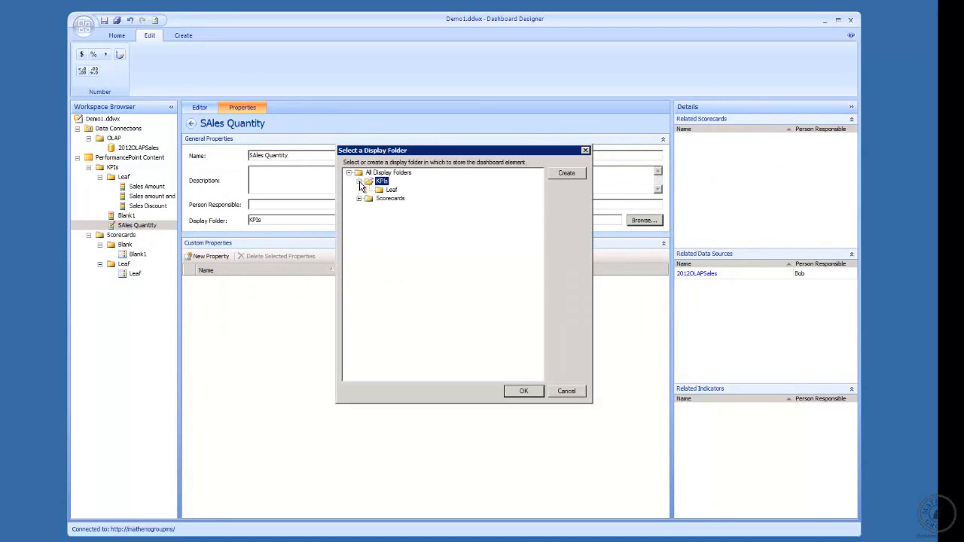
pyautogui.click(381, 190)
pyautogui.click(522, 391)
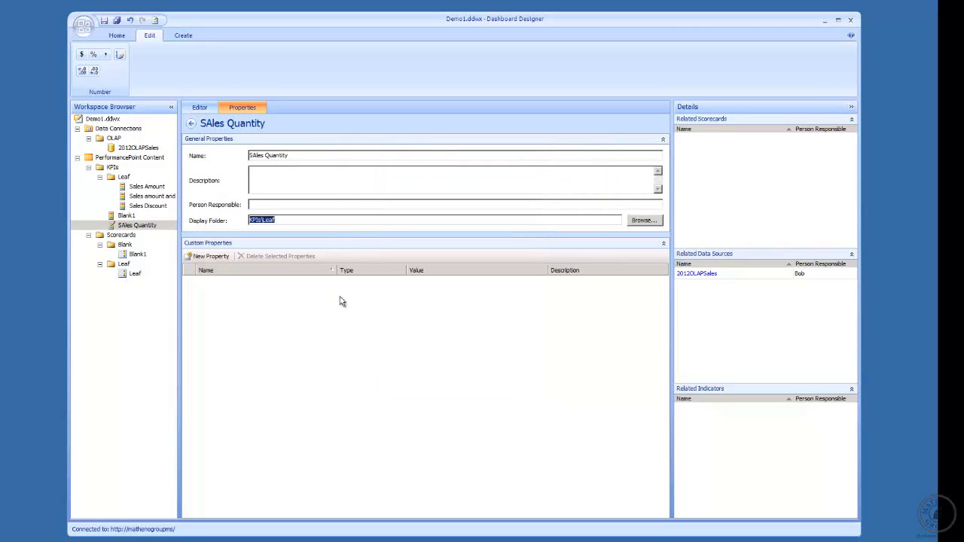
# - Start a new scorecard in the Scorecards folder from the Microsoft Analysis Services template, using the wizard
pyautogui.click(119, 236)
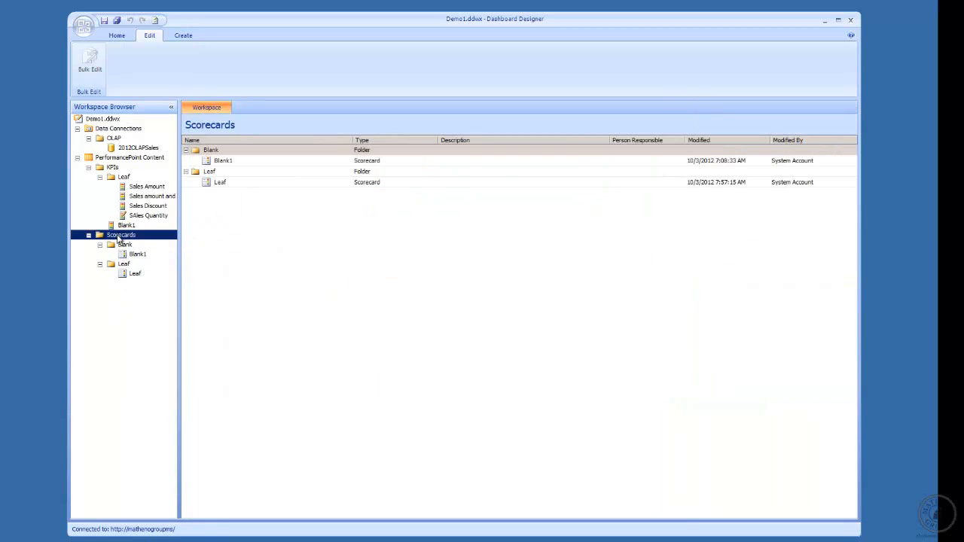
pyautogui.rightClick(119, 239)
pyautogui.moveTo(159, 243)
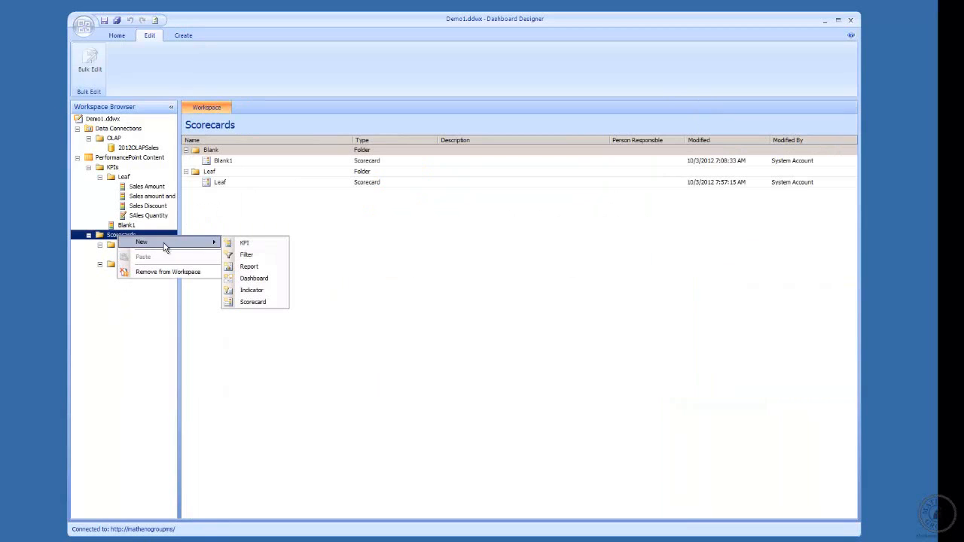
pyautogui.click(279, 303)
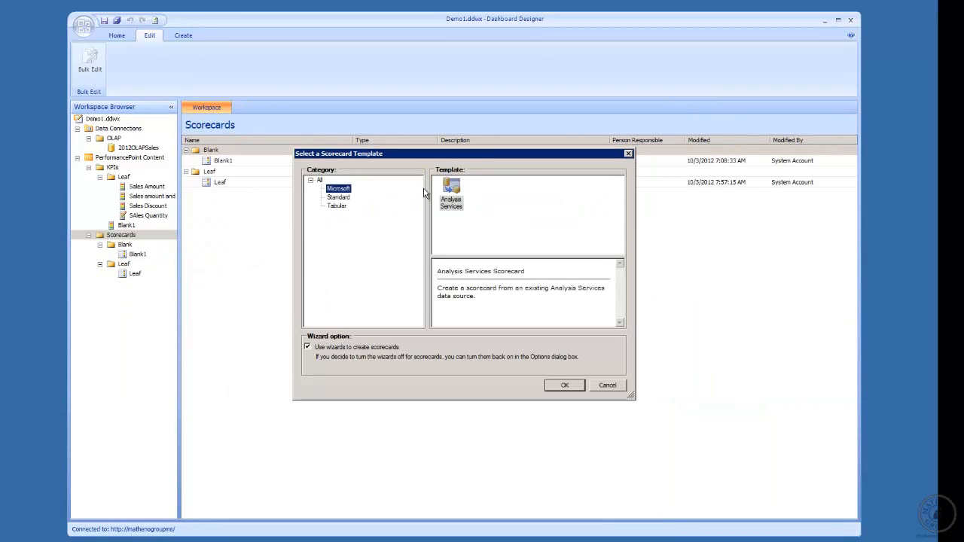
pyautogui.click(339, 197)
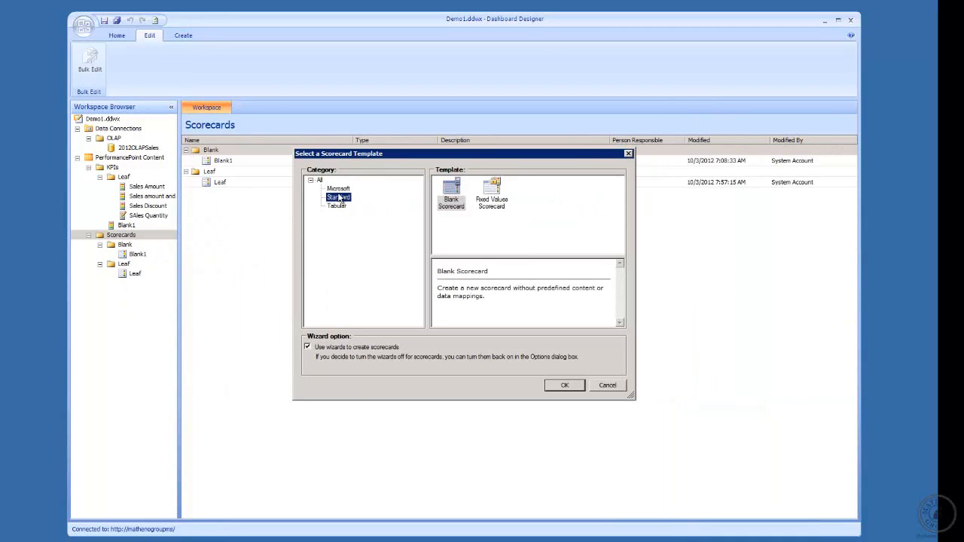
pyautogui.click(339, 189)
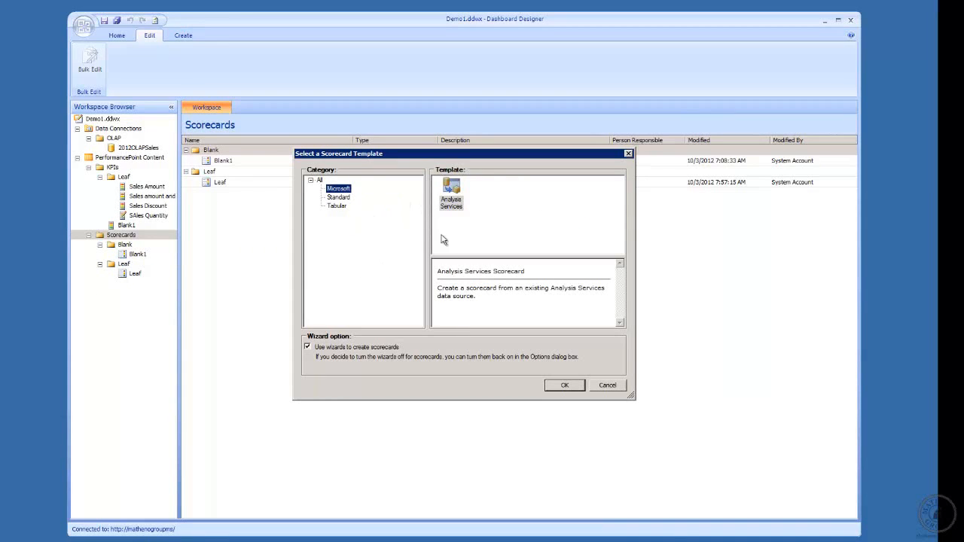
pyautogui.click(558, 385)
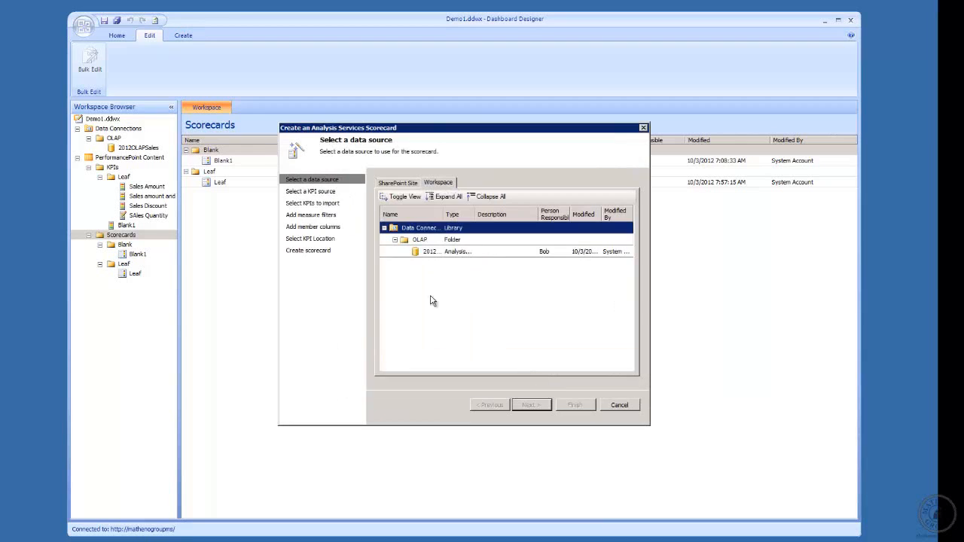
# - Use the 2012OLAPSales data source for the scorecard and choose to import SQL Server Analysis Services KPIs
pyautogui.click(411, 254)
pyautogui.doubleClick(410, 256)
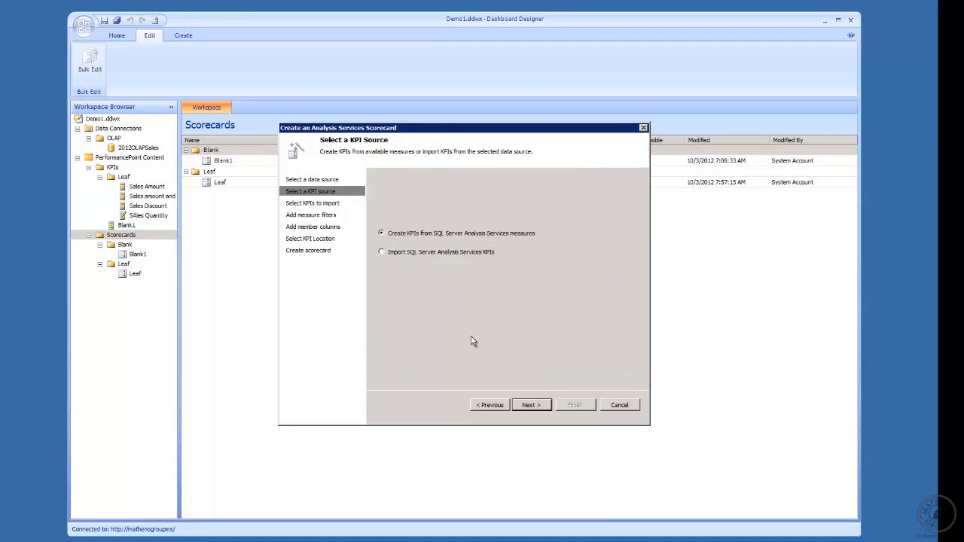
pyautogui.click(392, 255)
pyautogui.click(539, 404)
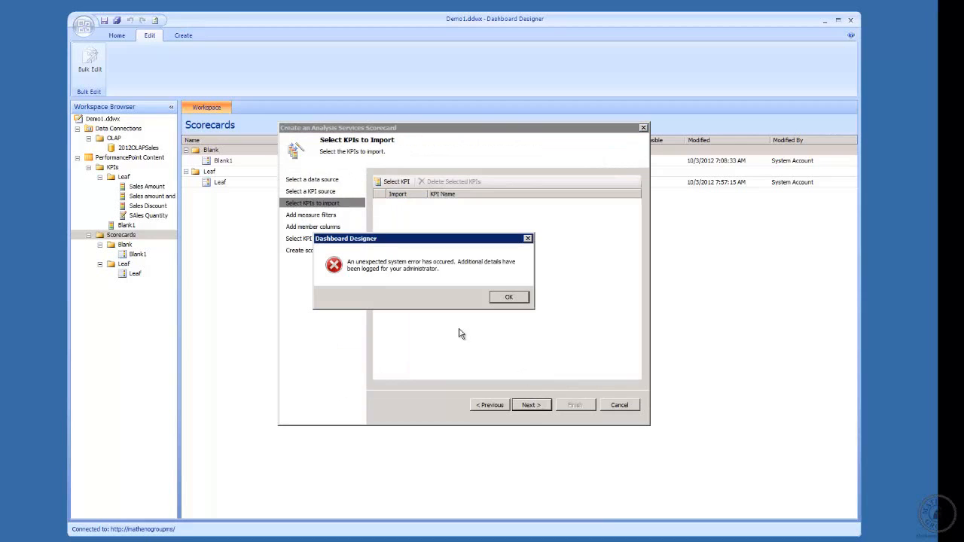
pyautogui.click(508, 297)
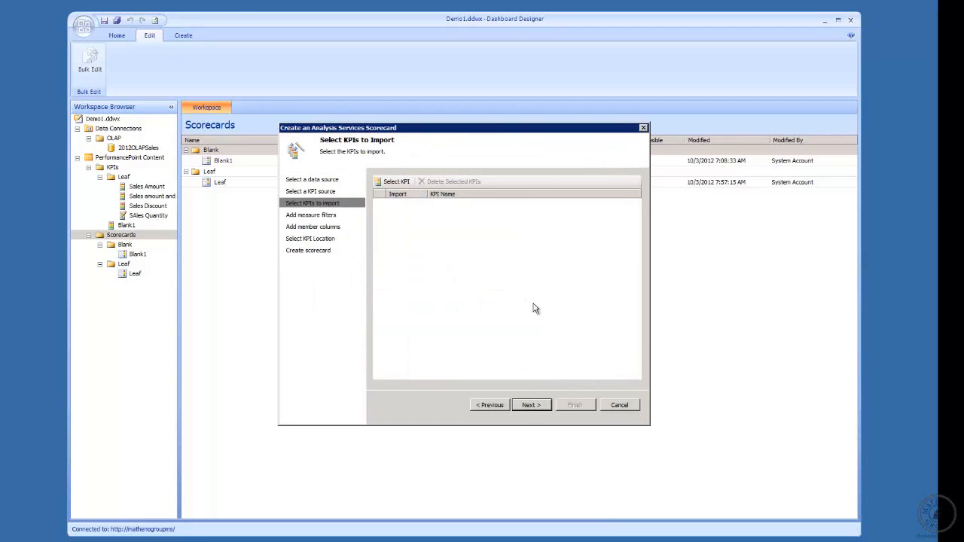
# - Add the SAles Quantity KPI from the workspace's Leaf folder to the KPIs to import
pyautogui.click(394, 181)
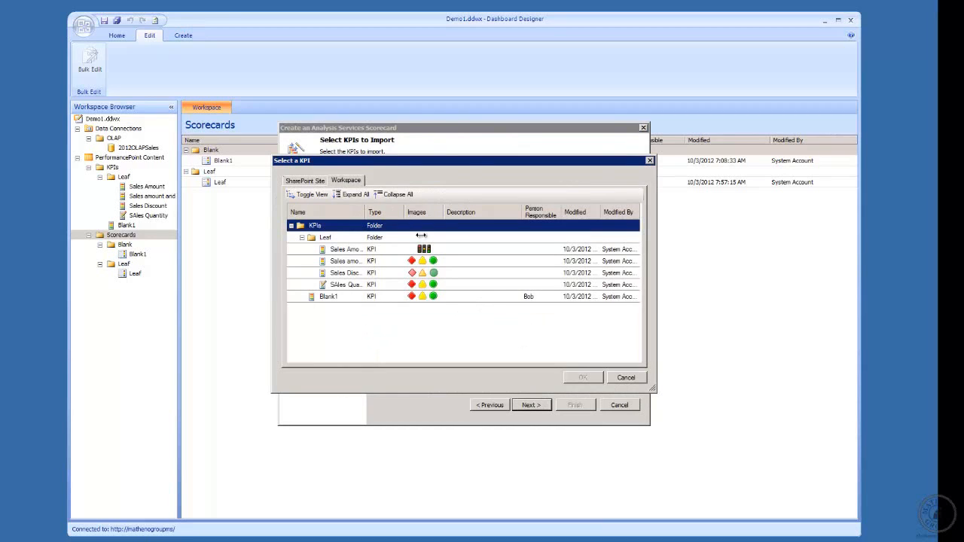
pyautogui.moveTo(421, 235); pyautogui.dragTo(439, 241)
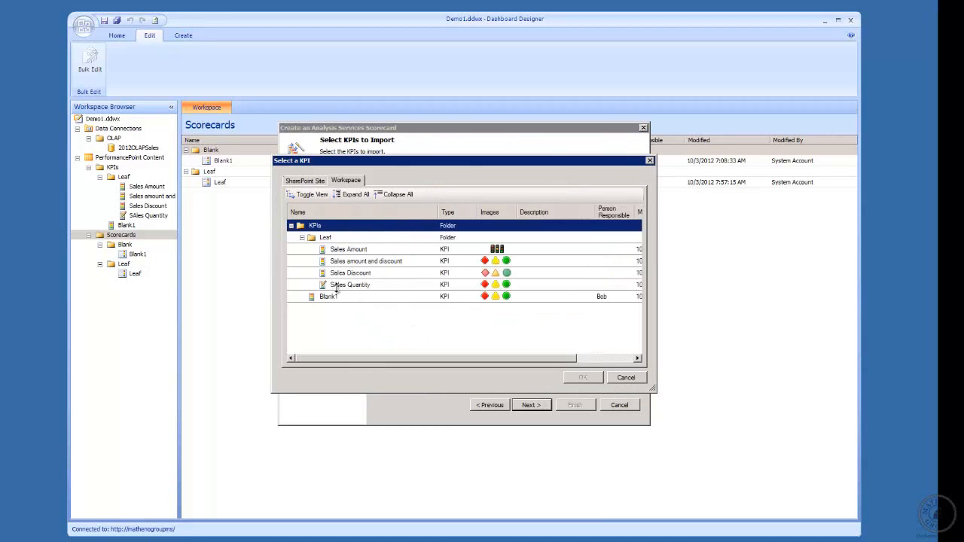
pyautogui.click(370, 286)
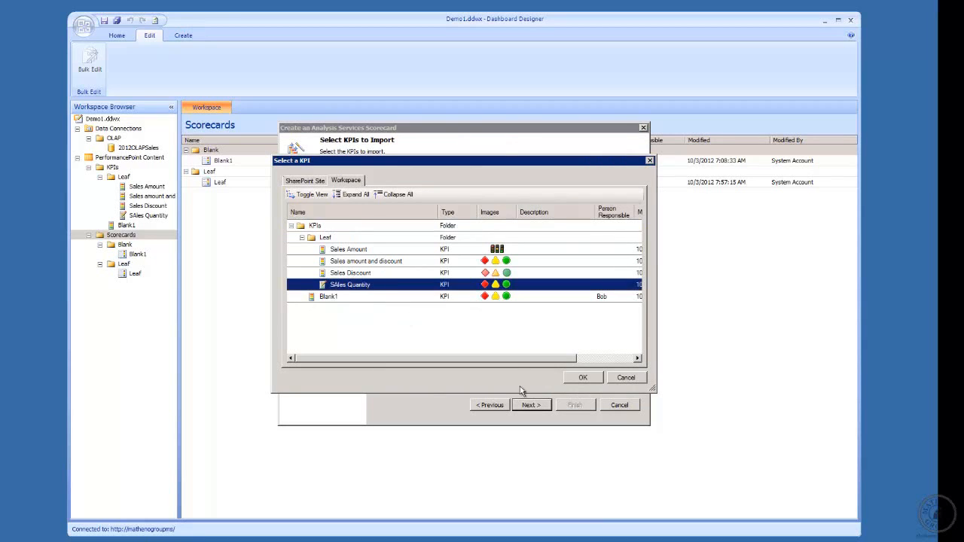
pyautogui.click(592, 377)
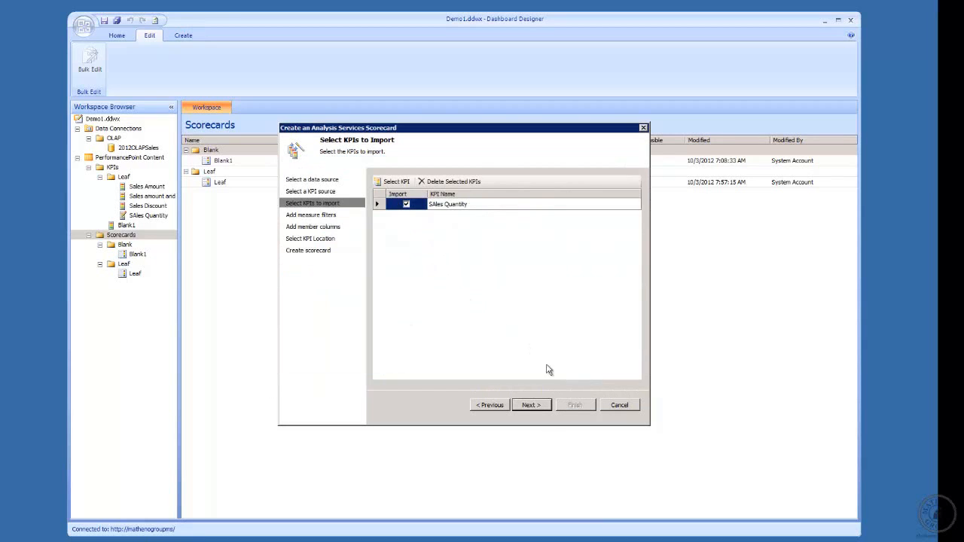
# - Finish creating the scorecard without adding measure filters or column members
pyautogui.click(534, 405)
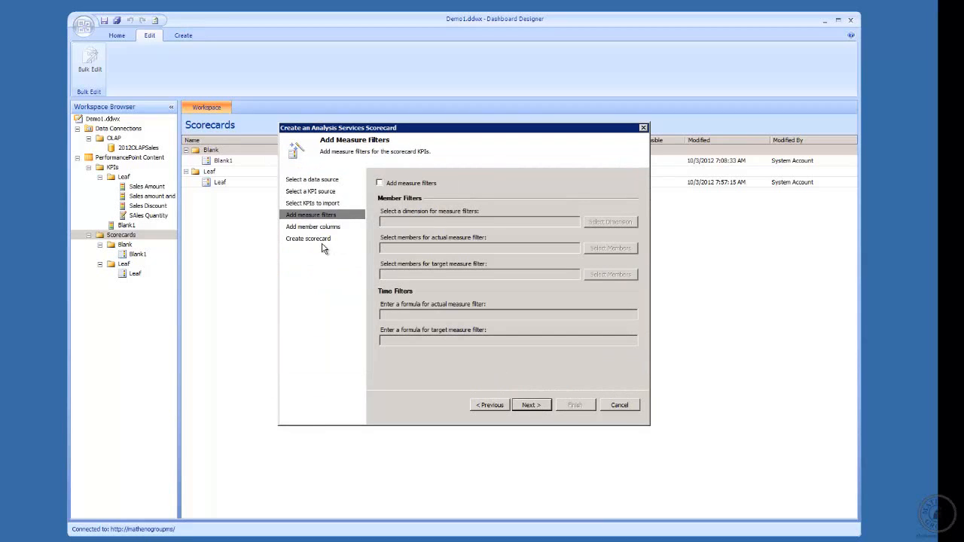
pyautogui.click(530, 407)
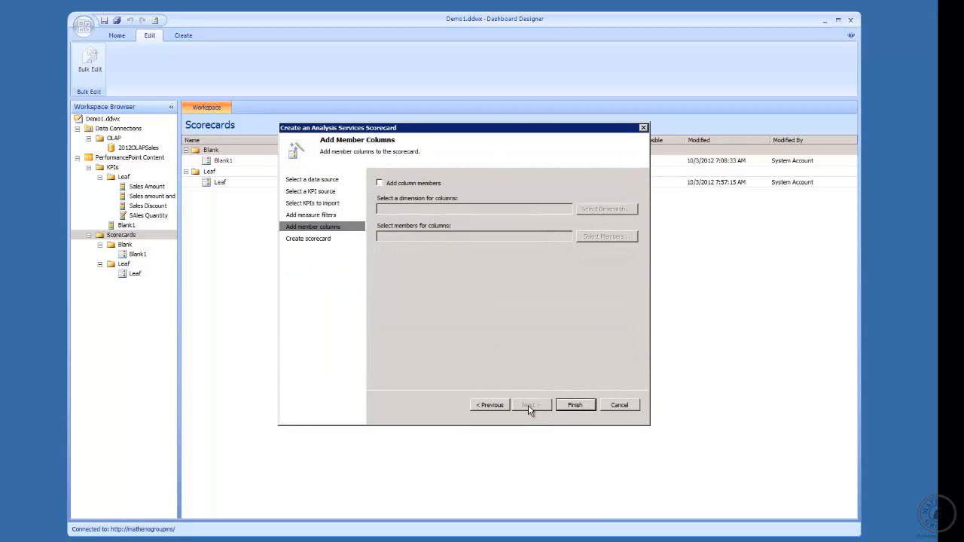
pyautogui.click(575, 406)
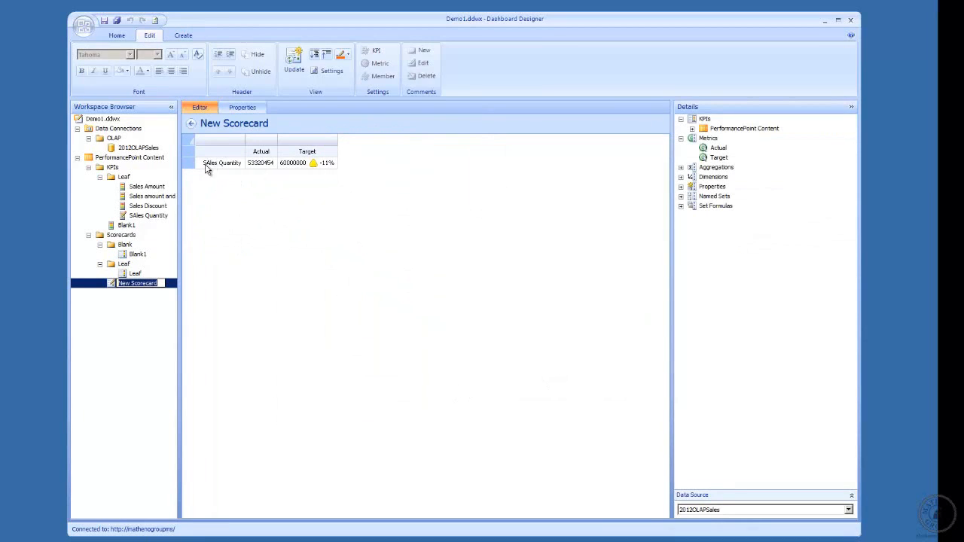
# - Correct the SAles Quantity KPI's name to Sales Quantity in its properties and save the KPI
pyautogui.click(155, 216)
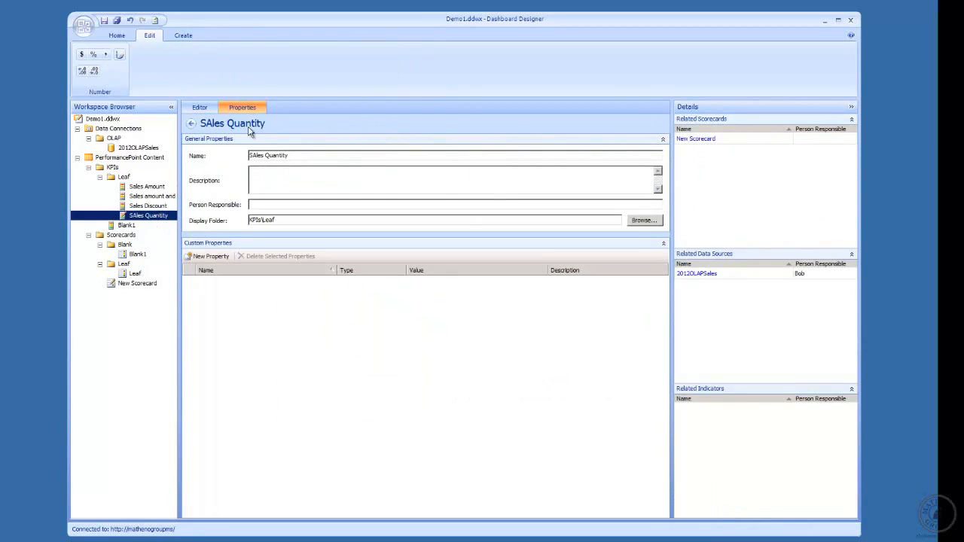
pyautogui.click(255, 156)
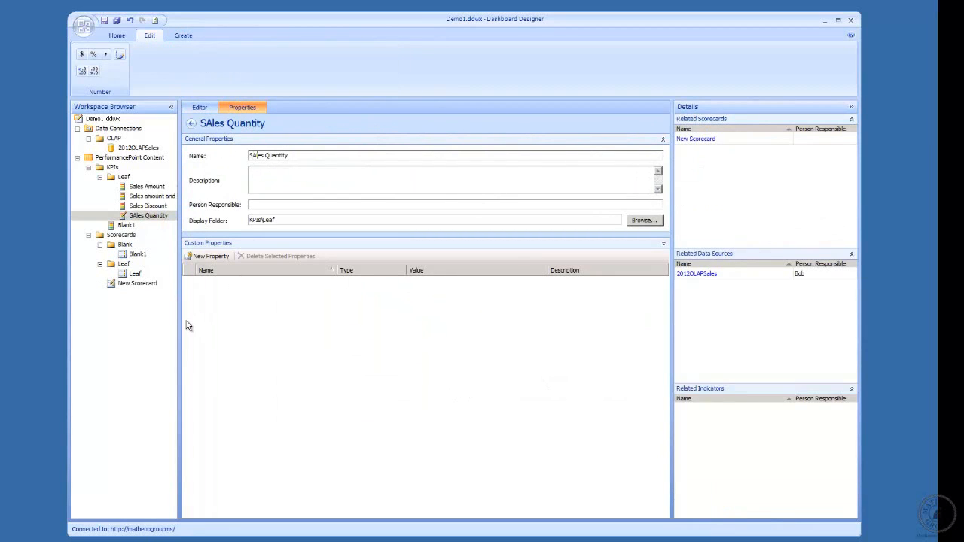
pyautogui.press('BackSpace')
pyautogui.write('a')
pyautogui.rightClick(154, 218)
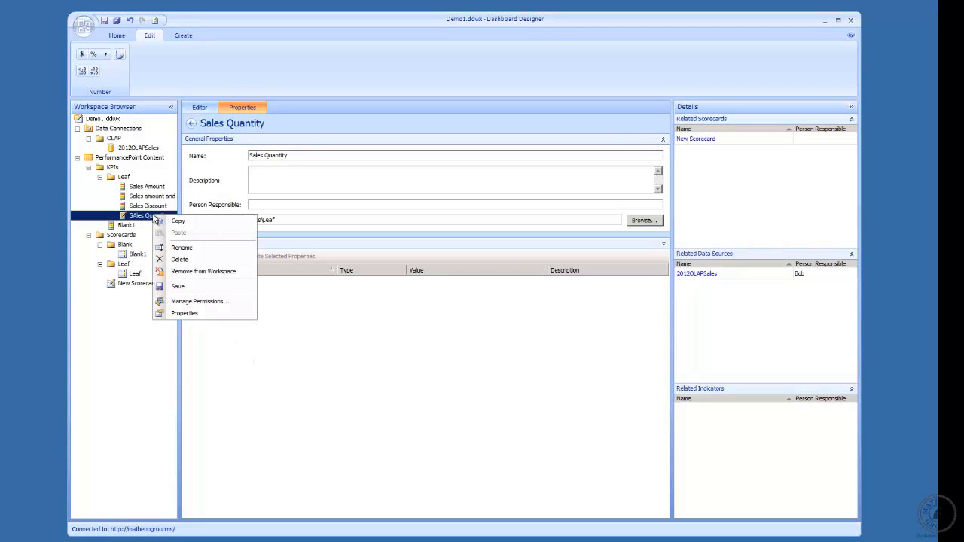
pyautogui.click(201, 286)
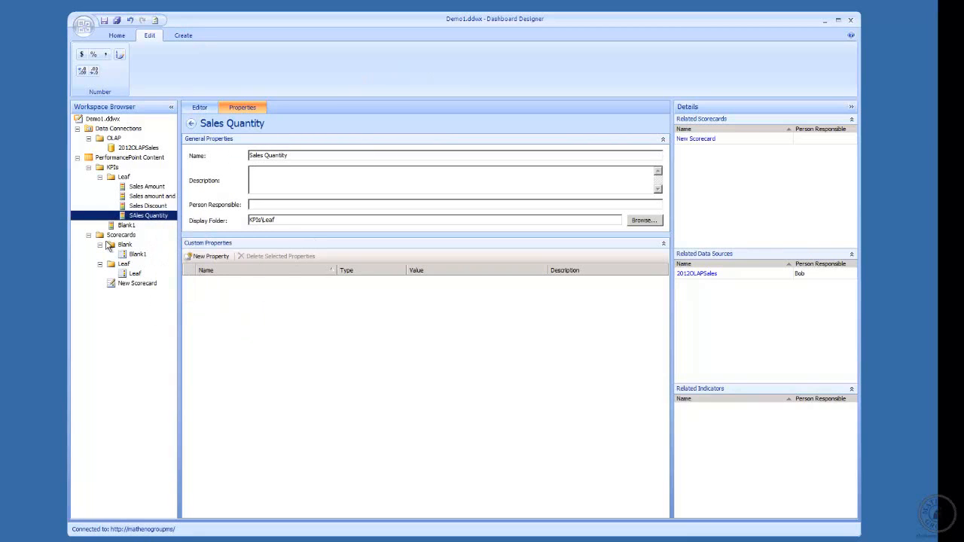
# - Try to rename the SAles Quantity entry to Sales Quantity in the workspace's KPI tree and reopen its properties
pyautogui.click(149, 206)
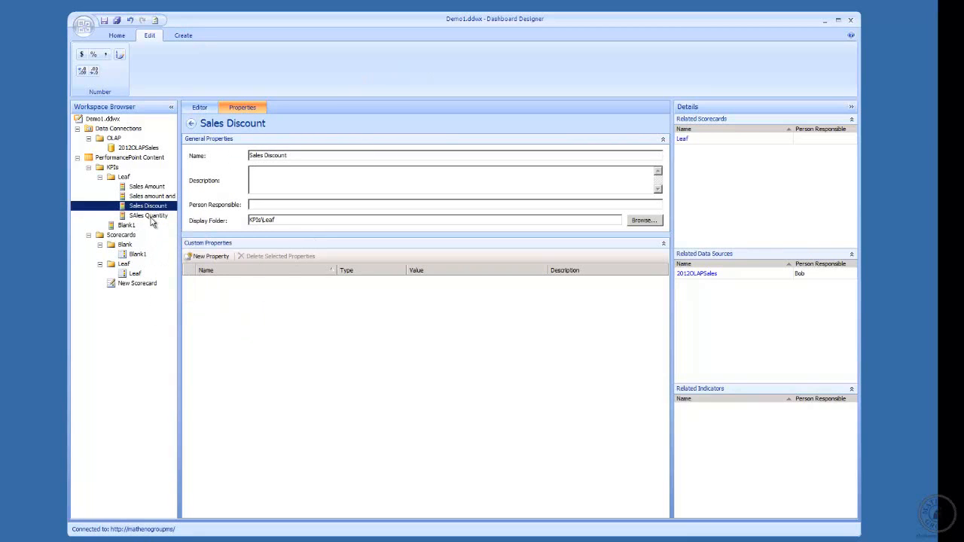
pyautogui.click(148, 217)
pyautogui.rightClick(148, 217)
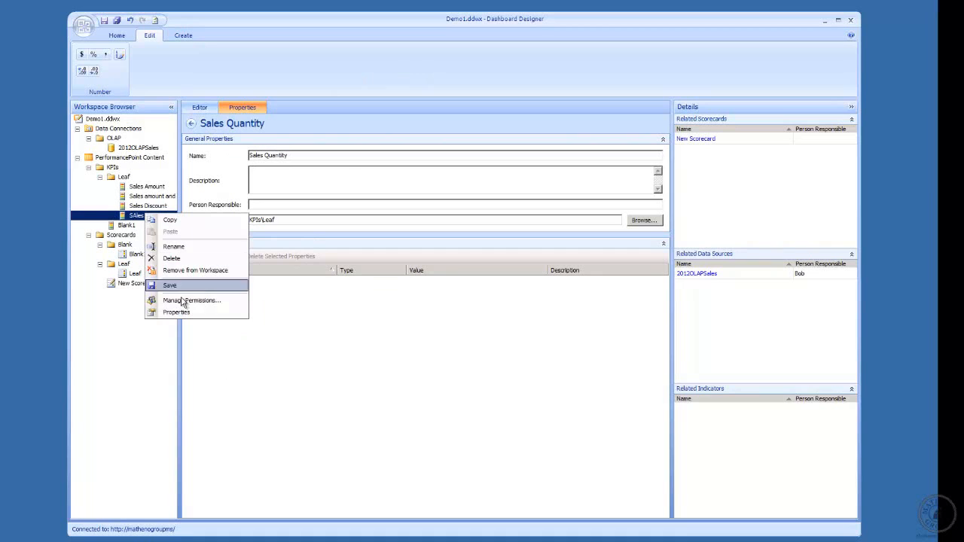
pyautogui.click(194, 247)
pyautogui.click(133, 215)
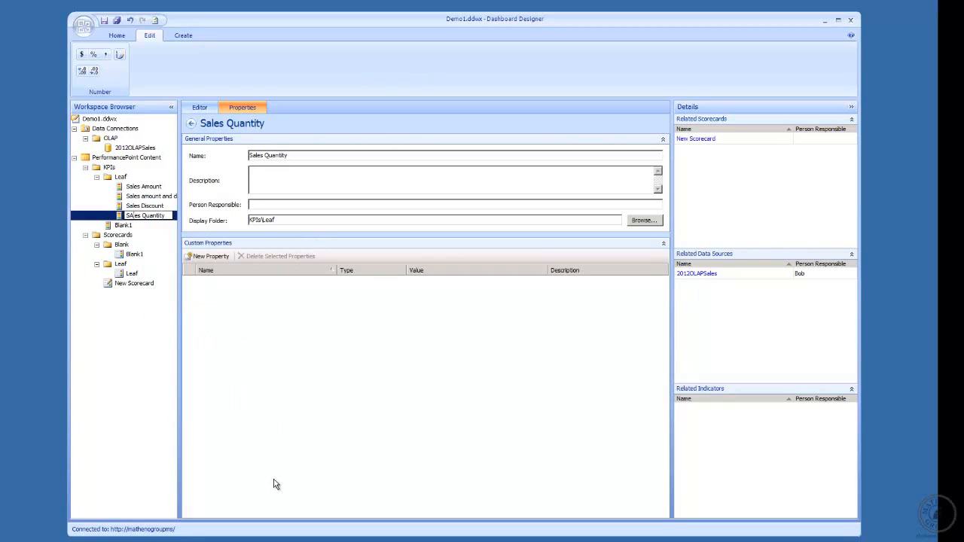
pyautogui.press('BackSpace')
pyautogui.write('a')
pyautogui.click(250, 327)
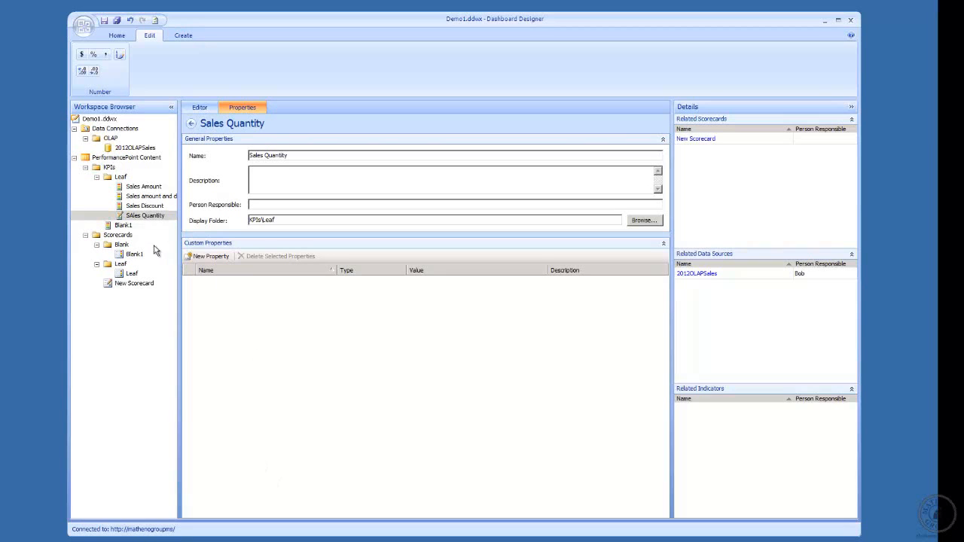
pyautogui.click(133, 215)
pyautogui.rightClick(133, 218)
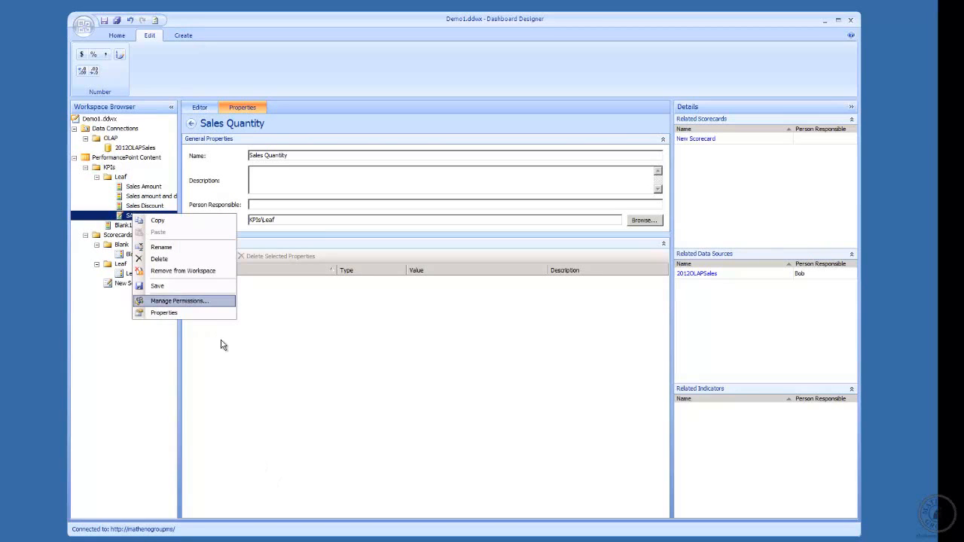
pyautogui.click(212, 313)
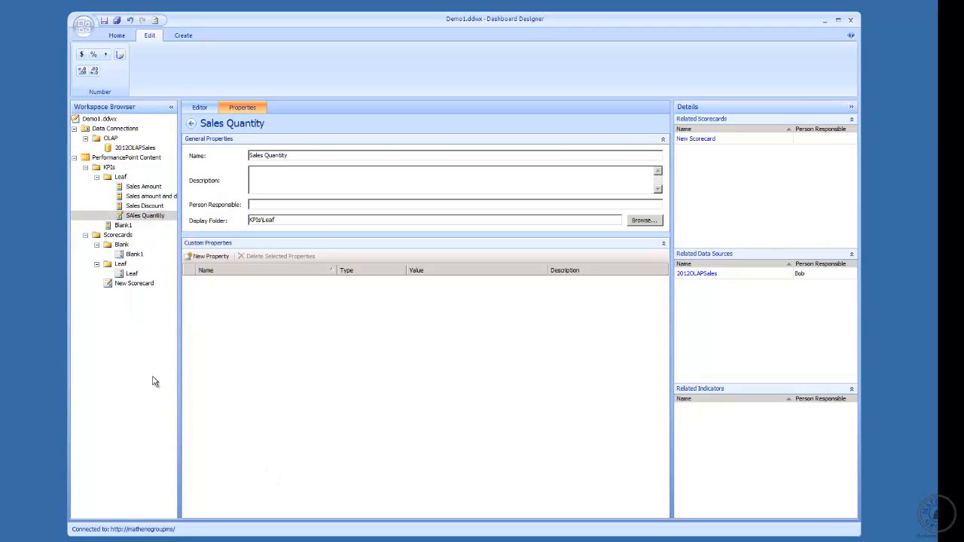
# - Duplicate the Sales Quantity KPI by copying it and pasting it into the Leaf KPI folder
pyautogui.rightClick(132, 218)
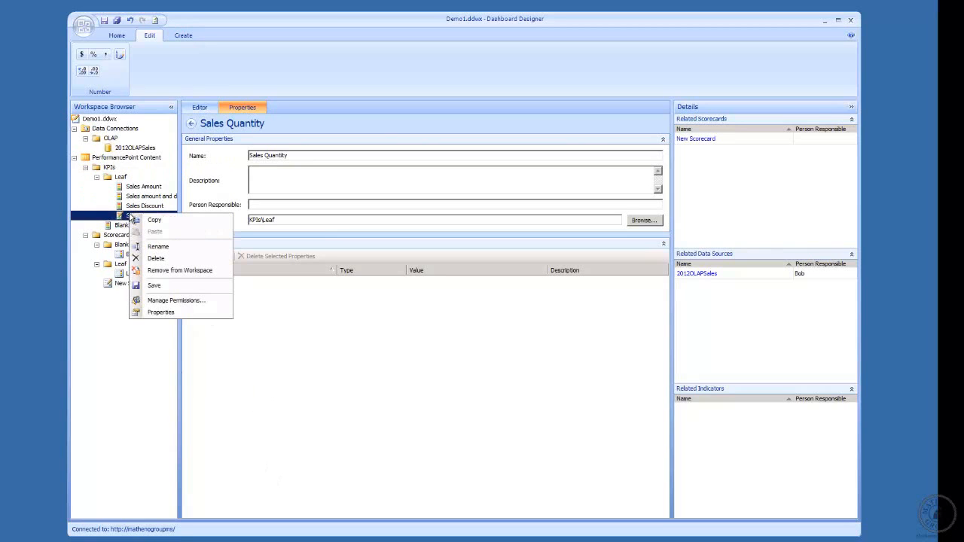
pyautogui.click(181, 220)
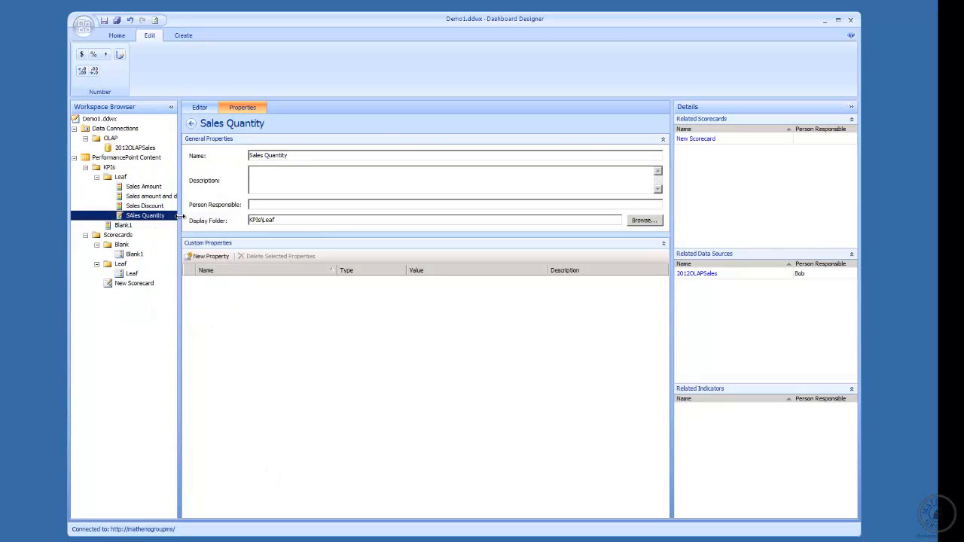
pyautogui.click(117, 178)
pyautogui.rightClick(115, 178)
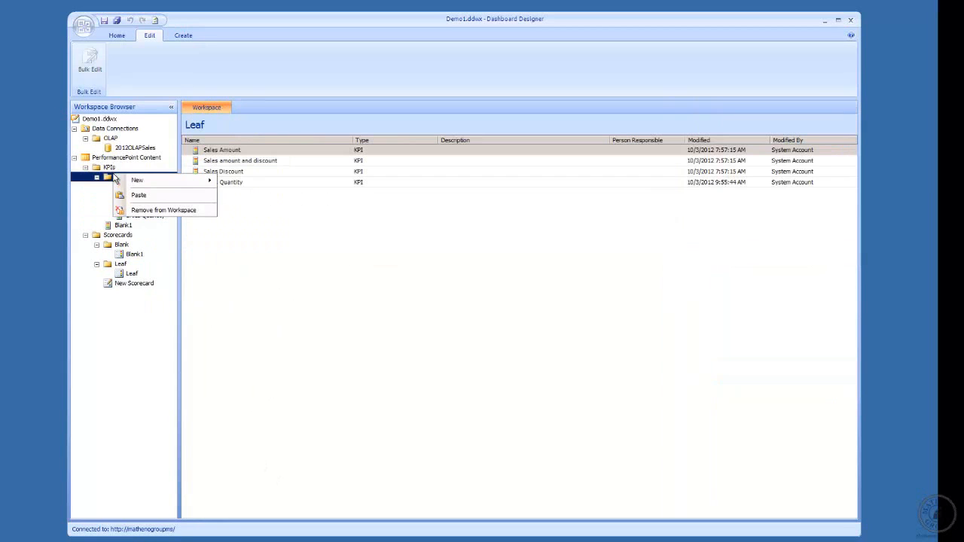
pyautogui.click(139, 195)
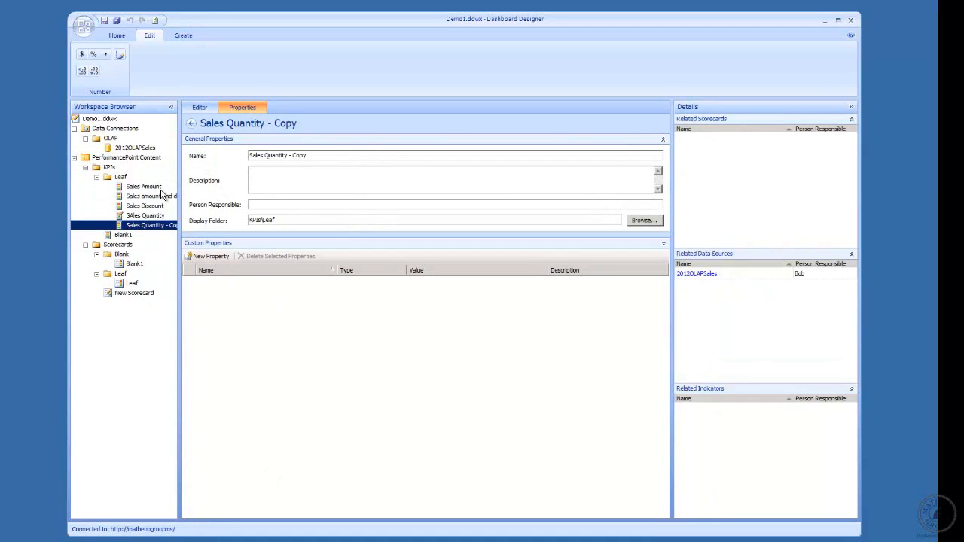
# - Map the Actual value of the copied KPI to the Sales Return Quantity measure
pyautogui.click(320, 159)
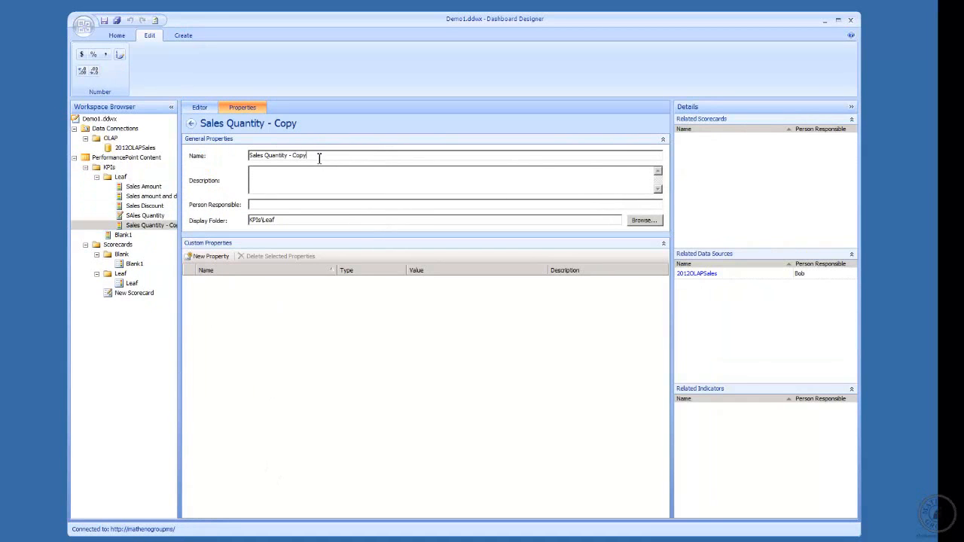
pyautogui.click(197, 107)
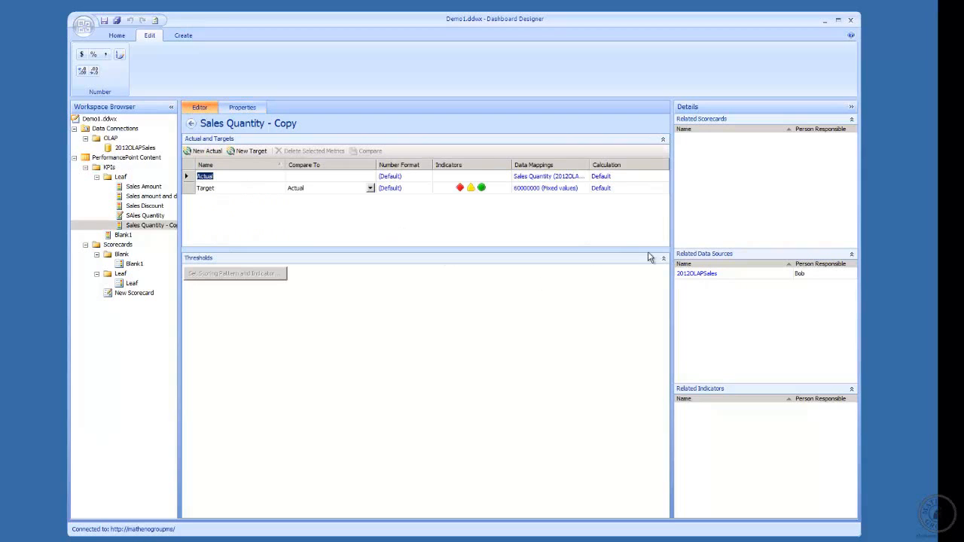
pyautogui.click(539, 178)
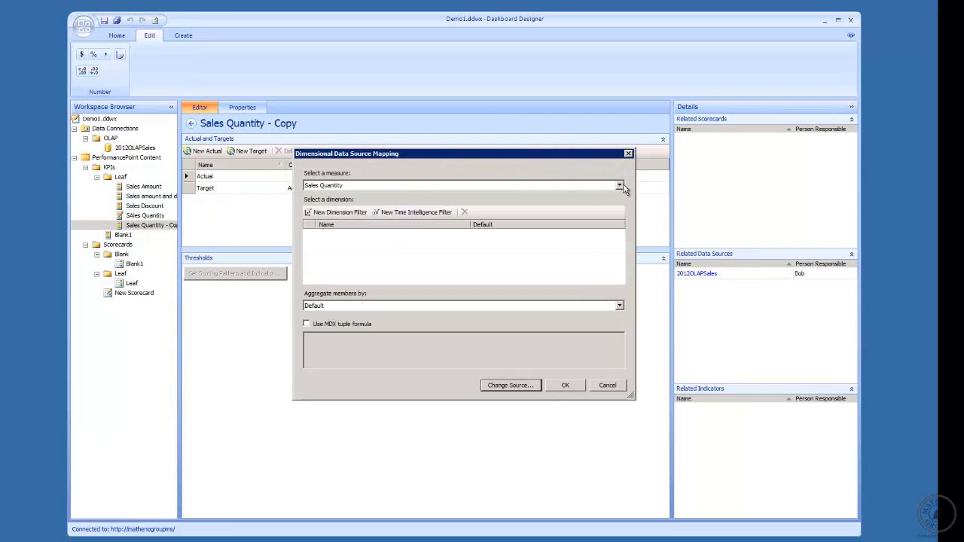
pyautogui.click(620, 185)
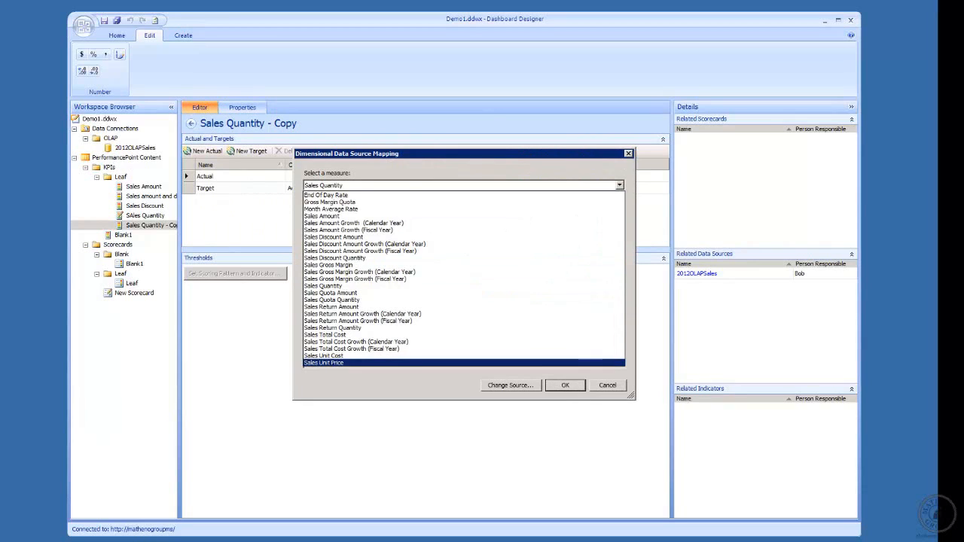
pyautogui.press('Up')
pyautogui.press('Up')
pyautogui.press('Up')
pyautogui.press('Up')
pyautogui.press('Up')
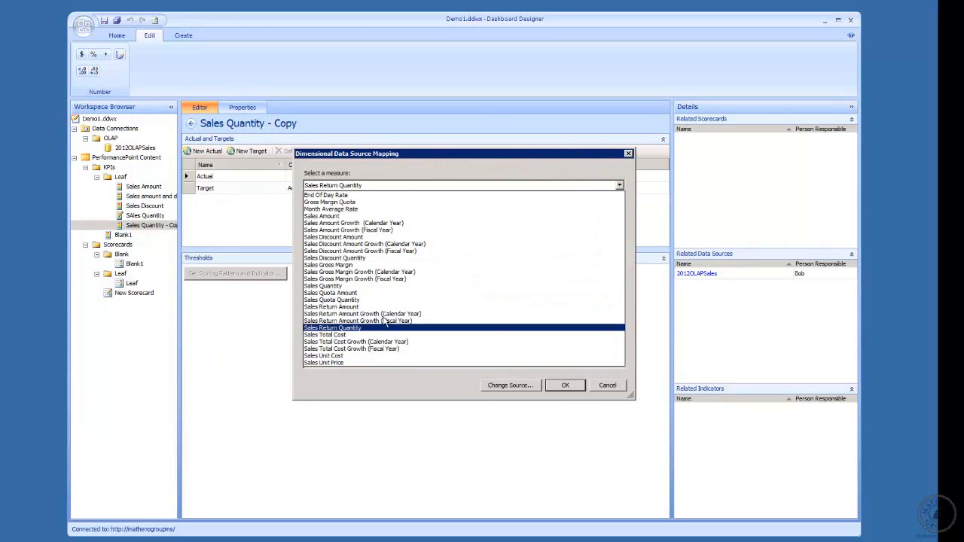
pyautogui.click(565, 386)
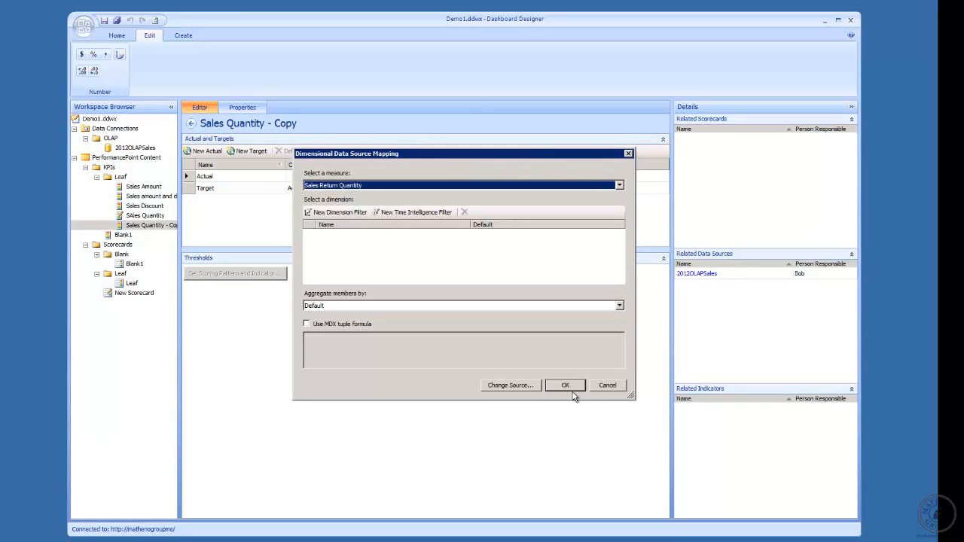
pyautogui.click(566, 388)
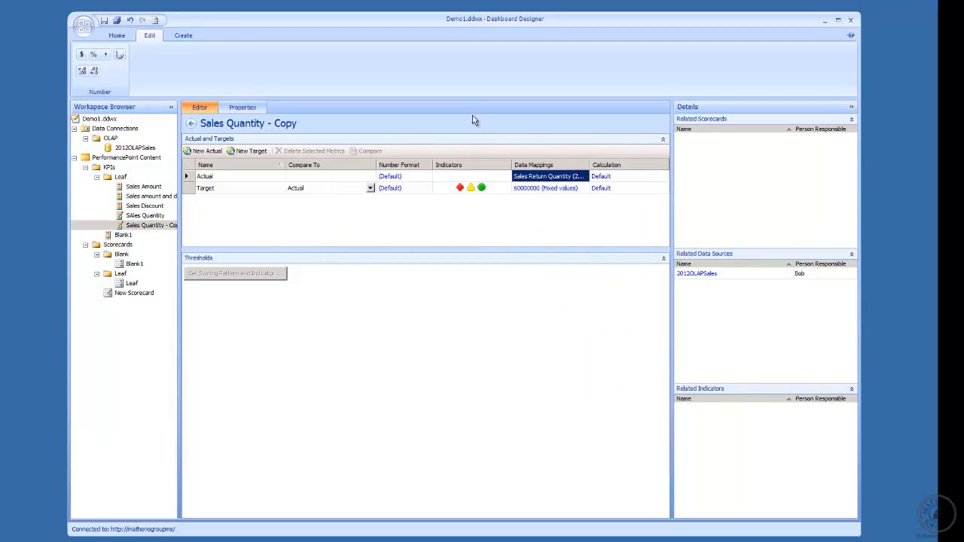
# - Switch to SQL Server Management Studio, add Sales Return Quantity to the Operation cube query to check its total, and return to Dashboard Designer
pyautogui.hotkey('alt', 'Tab')
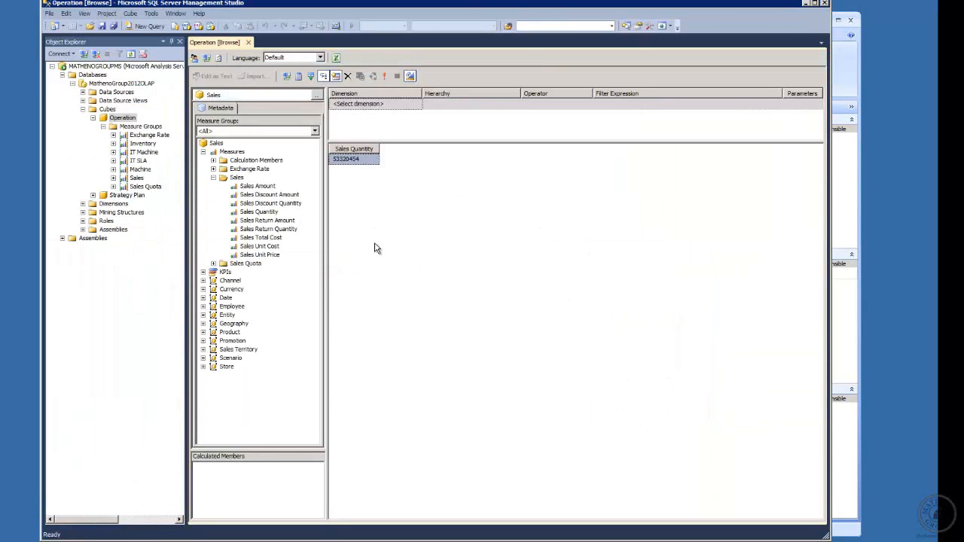
pyautogui.rightClick(291, 229)
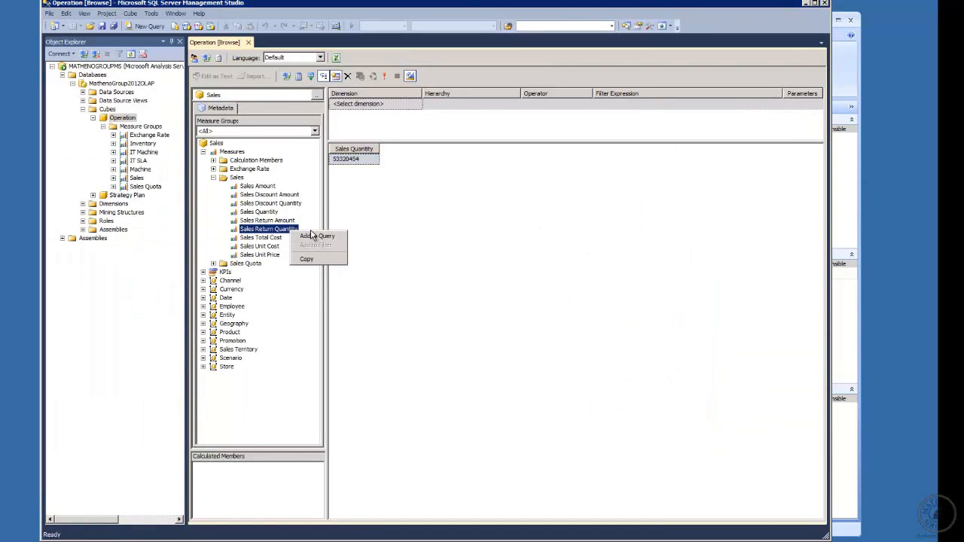
pyautogui.click(315, 236)
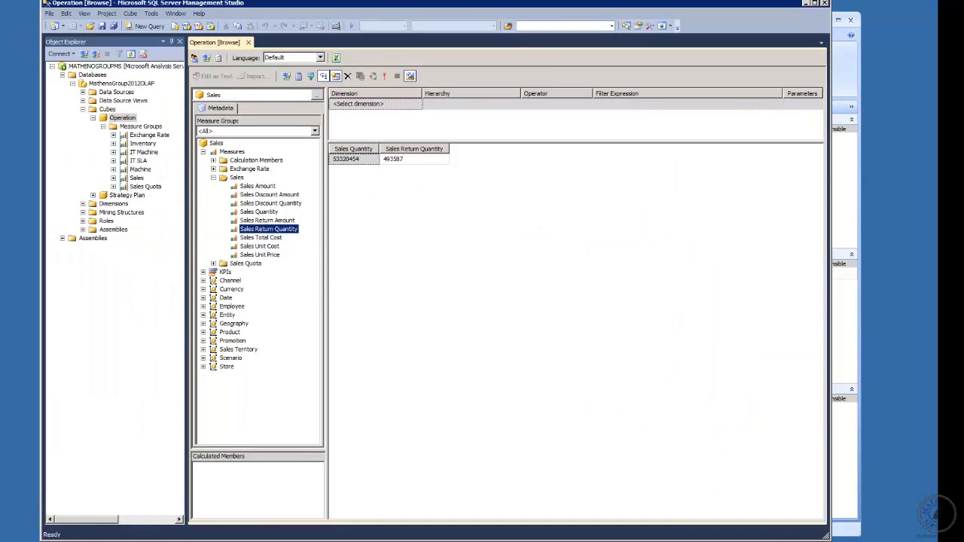
pyautogui.click(808, 3)
# - Set the copied KPI's fixed Target value to 40000
pyautogui.click(525, 189)
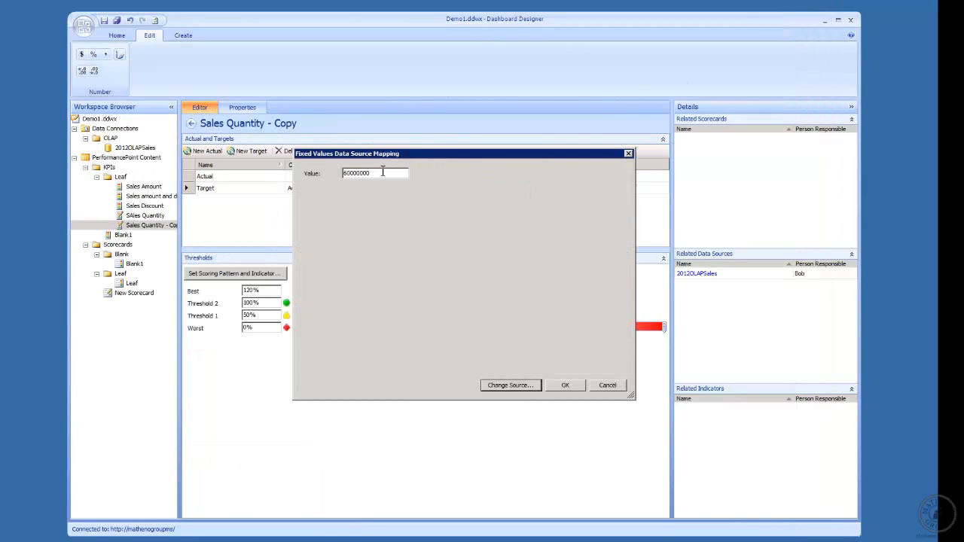
pyautogui.doubleClick(382, 171)
pyautogui.write('4')
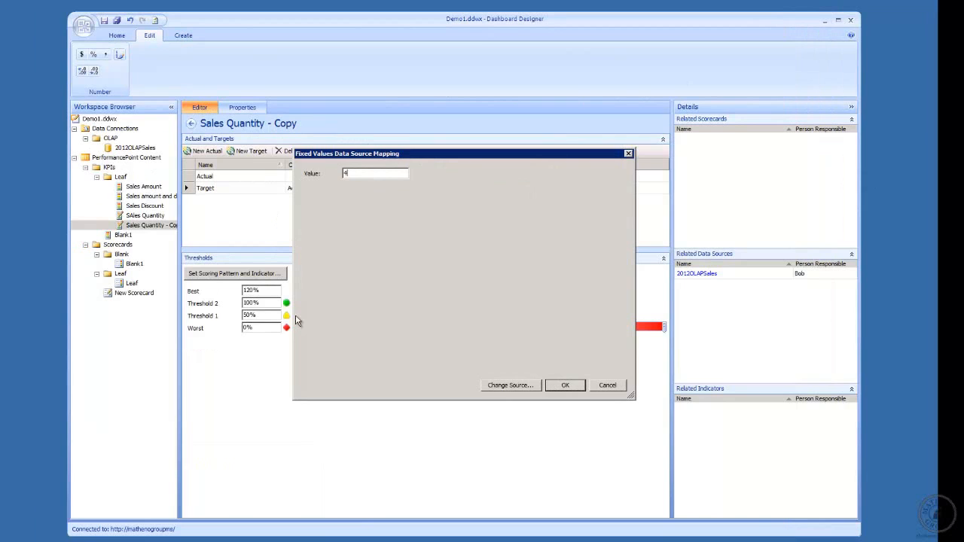
pyautogui.write('0000')
pyautogui.click(566, 386)
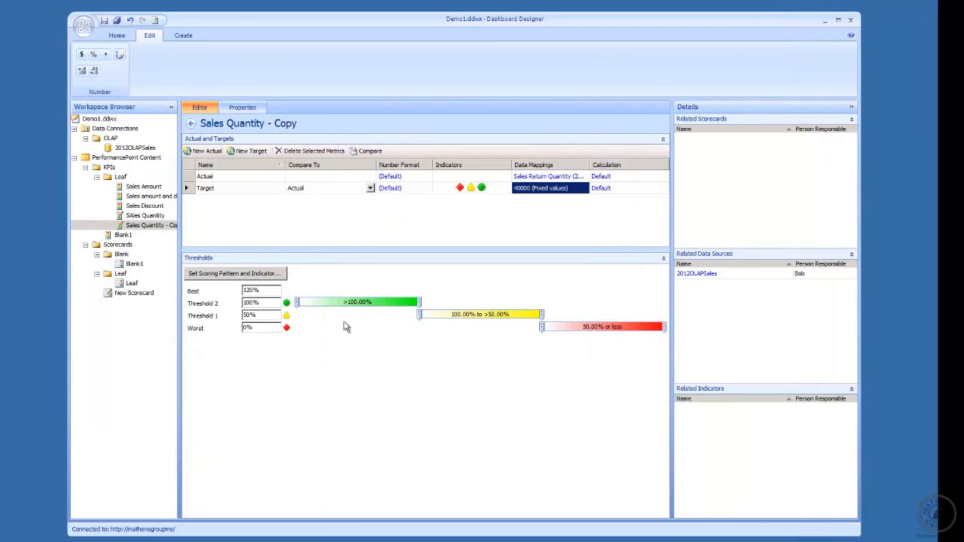
# - Open New Scorecard and expand its available KPIs through the Leaf folder to locate the copied KPI
pyautogui.click(139, 293)
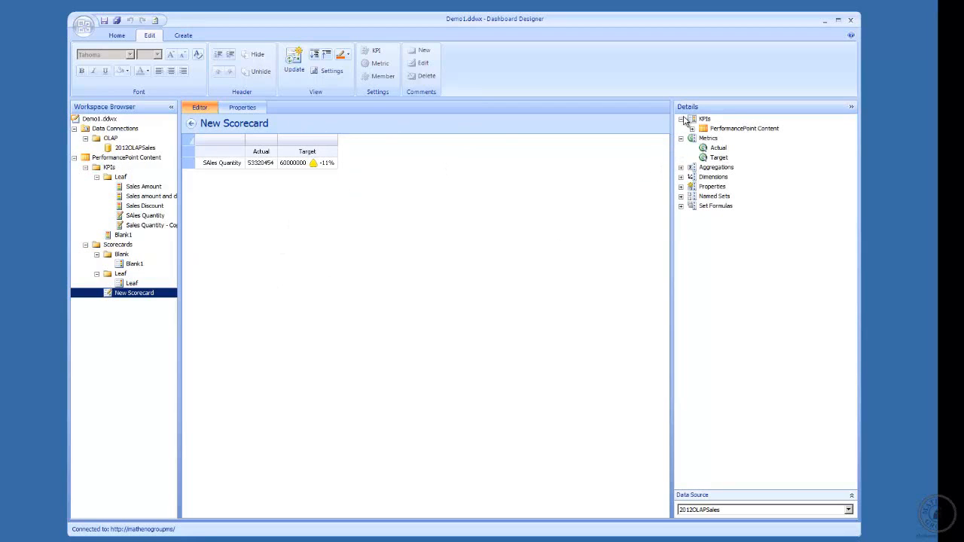
pyautogui.click(692, 129)
pyautogui.click(703, 139)
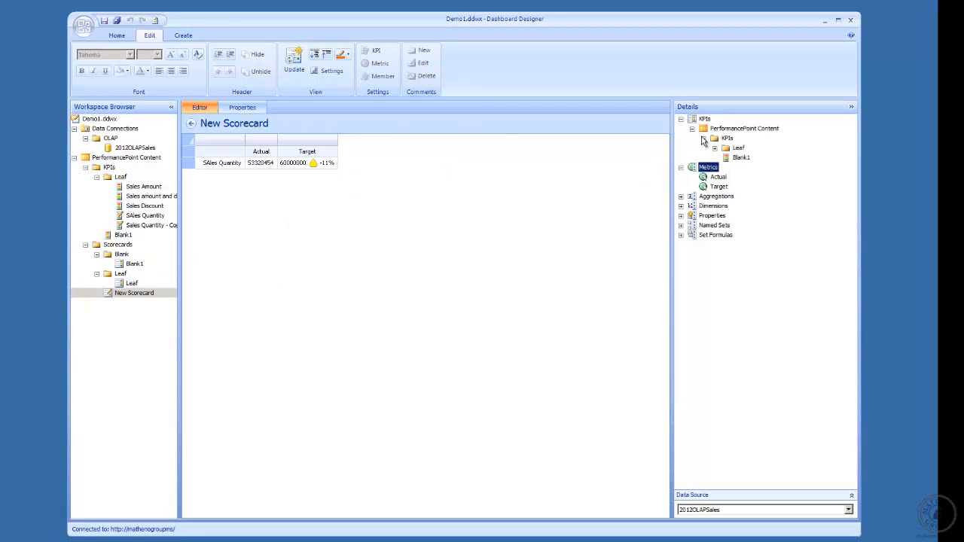
pyautogui.click(714, 148)
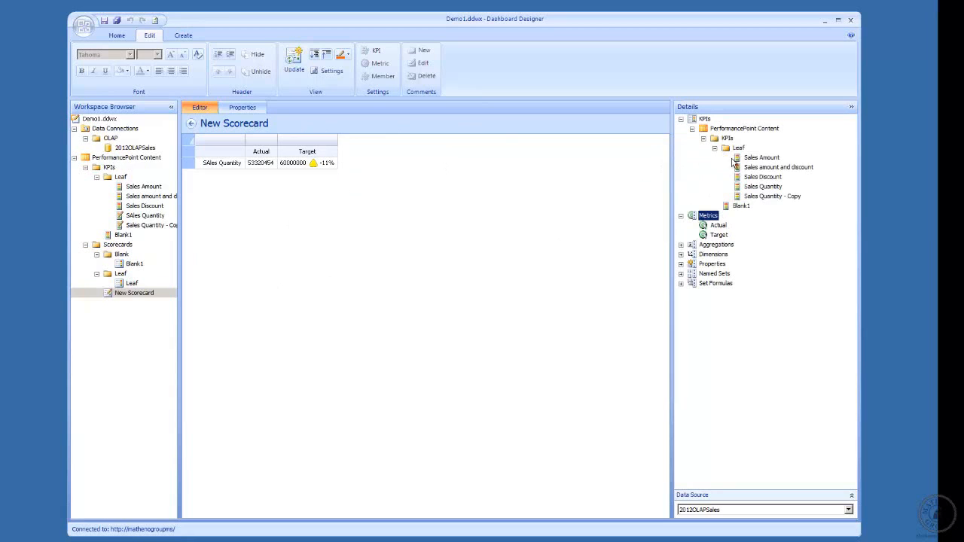
pyautogui.click(779, 198)
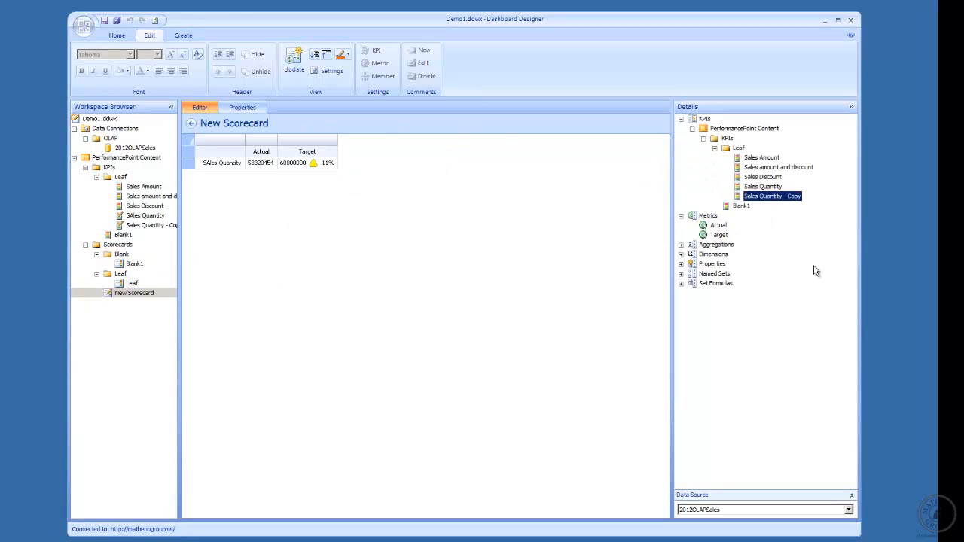
# - Rename the copied KPI as Sales Return Quantity in its properties and go back to its actual and target values
pyautogui.click(130, 225)
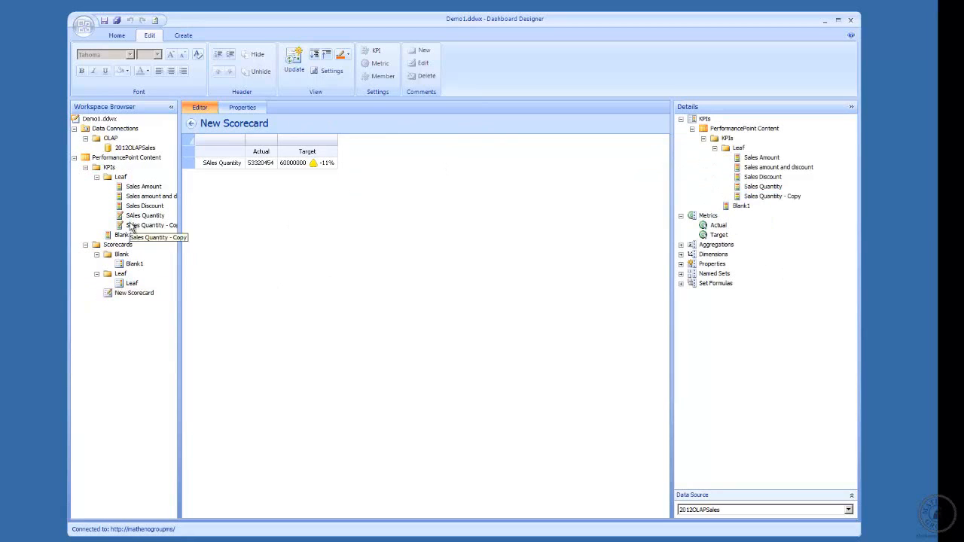
pyautogui.click(249, 107)
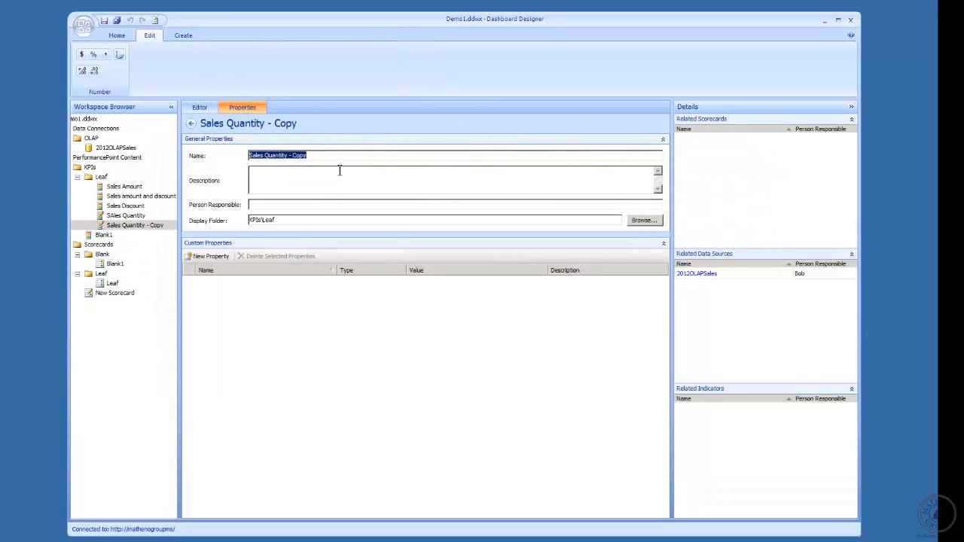
pyautogui.click(319, 158)
pyautogui.write('Retu')
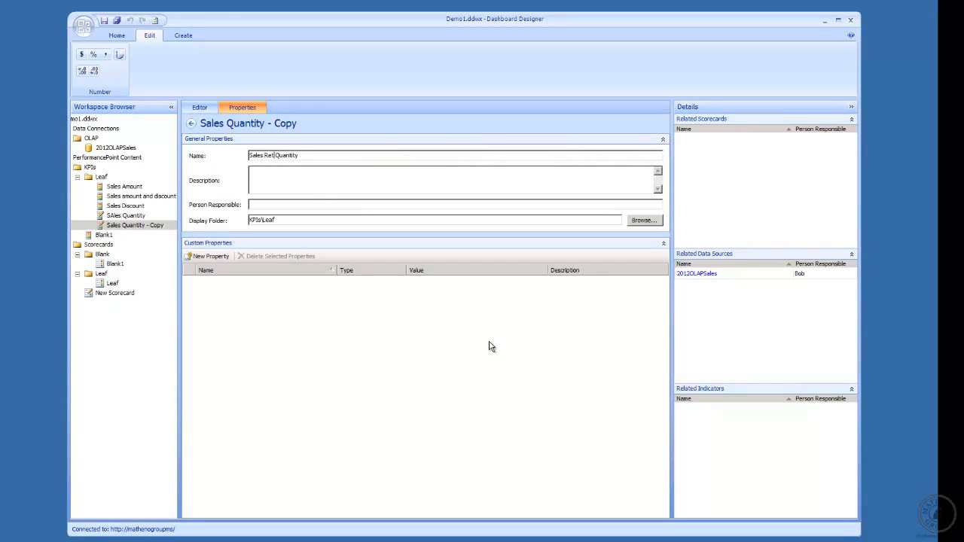
pyautogui.write('rQuant')
pyautogui.press('BackSpace')
pyautogui.write('n')
pyautogui.click(199, 107)
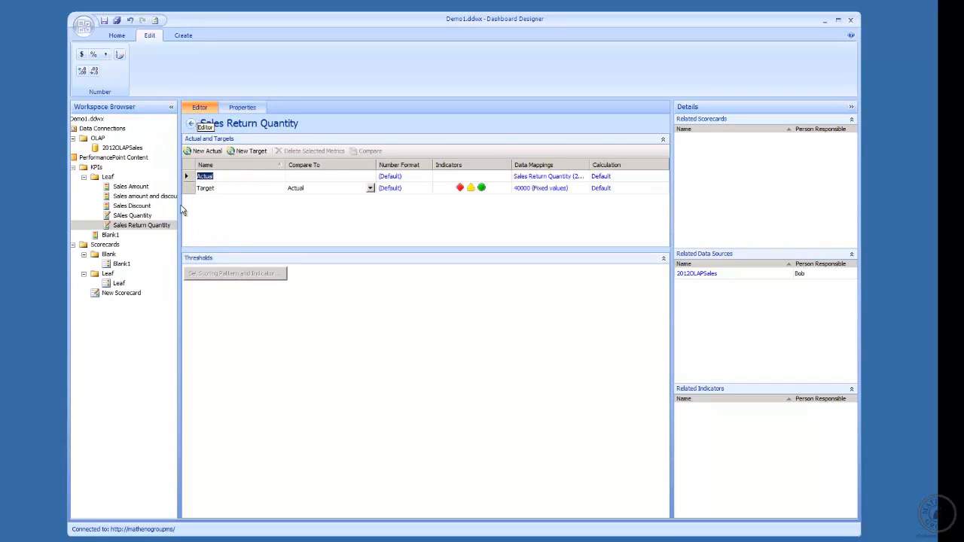
# - Add the Sales Return Quantity KPI below Sales Quantity in New Scorecard and update the scorecard's values
pyautogui.click(115, 292)
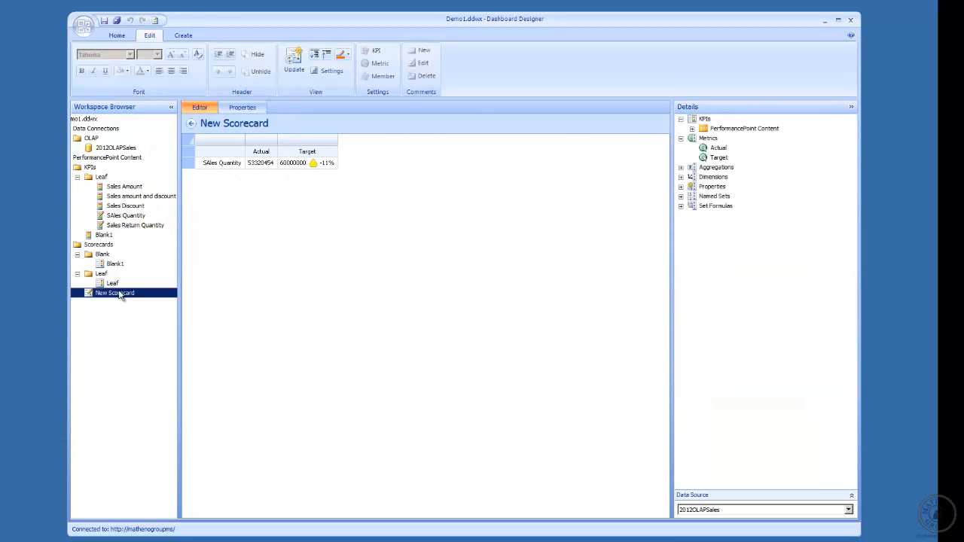
pyautogui.click(691, 129)
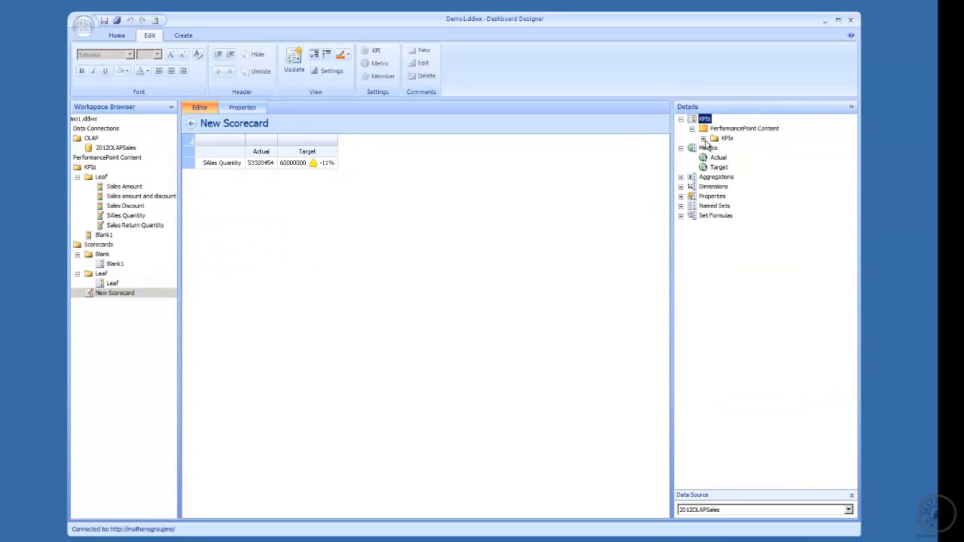
pyautogui.click(703, 139)
pyautogui.click(714, 148)
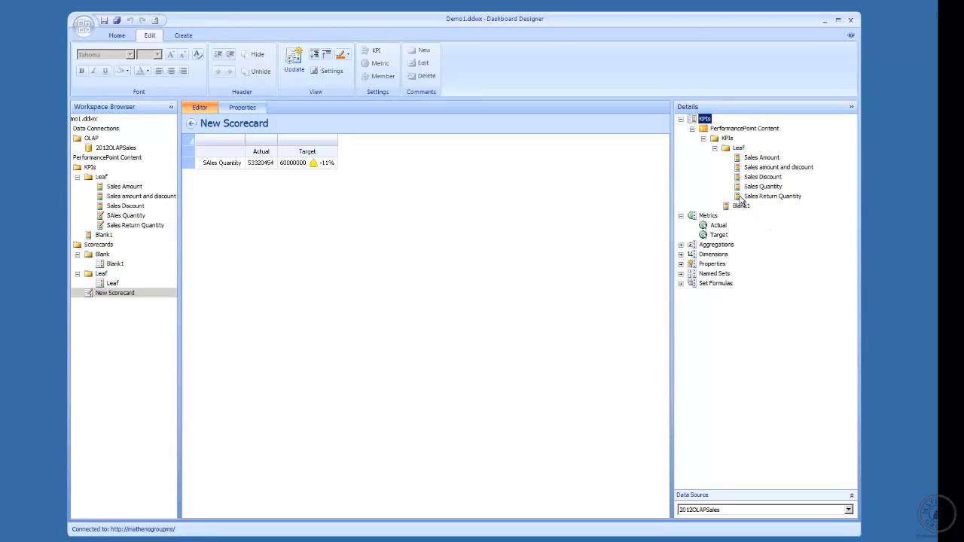
pyautogui.moveTo(740, 197); pyautogui.dragTo(225, 180)
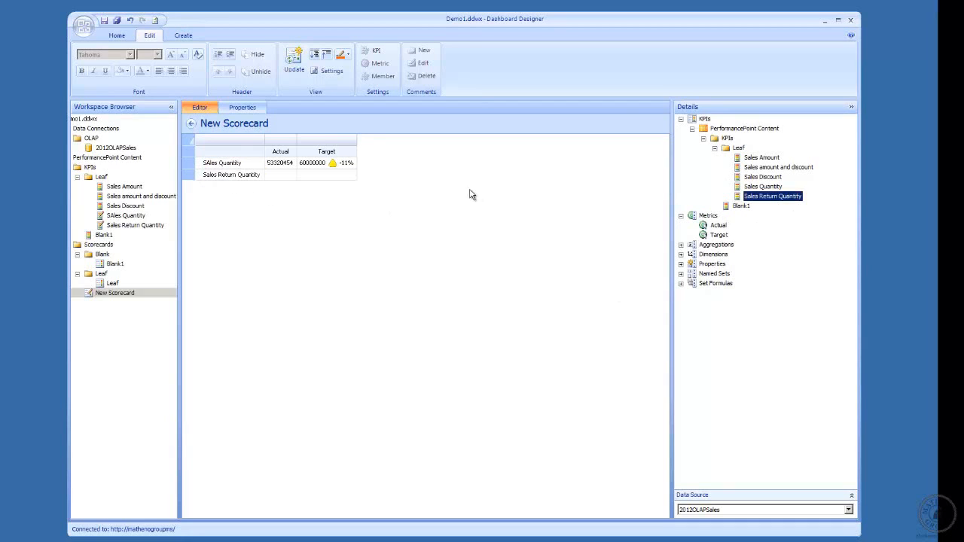
pyautogui.click(298, 57)
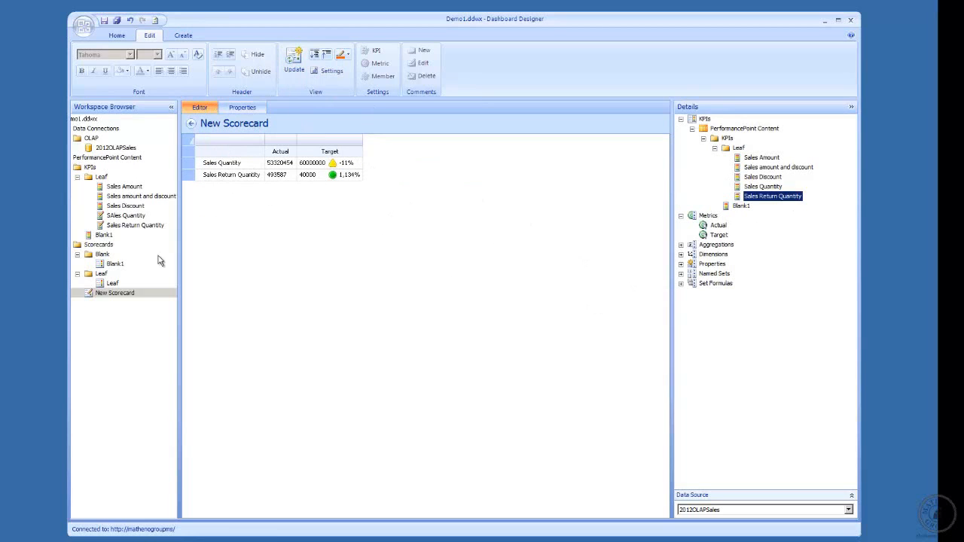
# - Rename the scorecard as SAles Quantity and Return Quantity and store it in the Scorecards\Leaf display folder
pyautogui.click(242, 110)
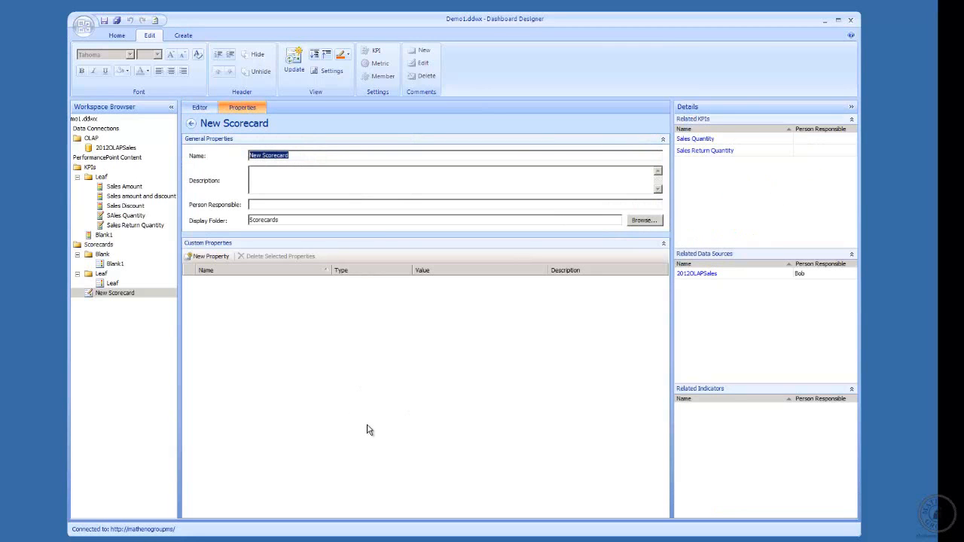
pyautogui.write('S')
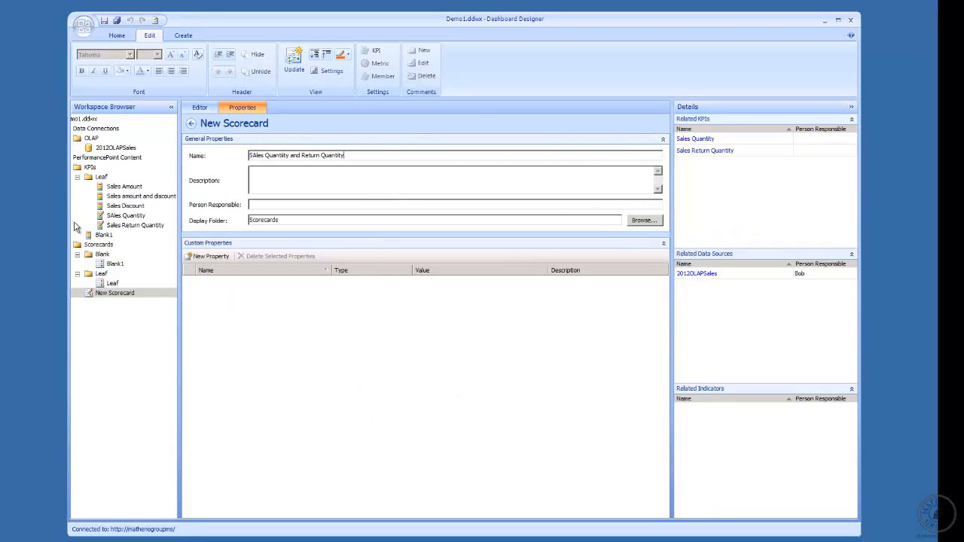
pyautogui.click(636, 220)
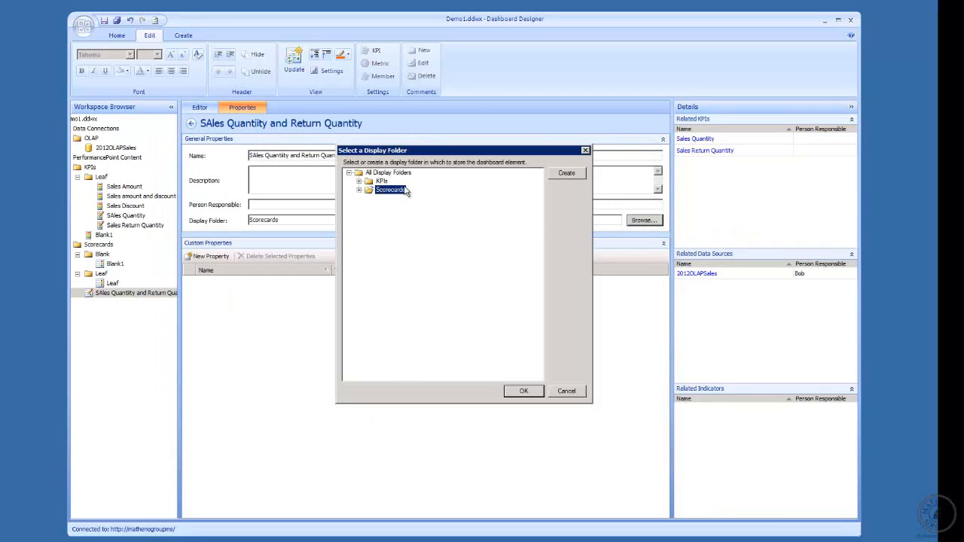
pyautogui.click(360, 191)
pyautogui.click(391, 207)
pyautogui.click(524, 392)
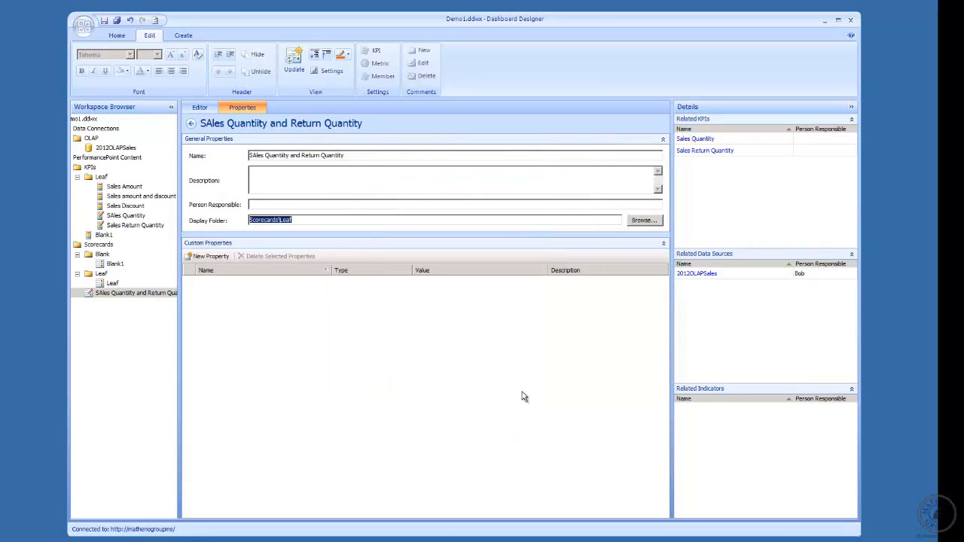
pyautogui.click(113, 265)
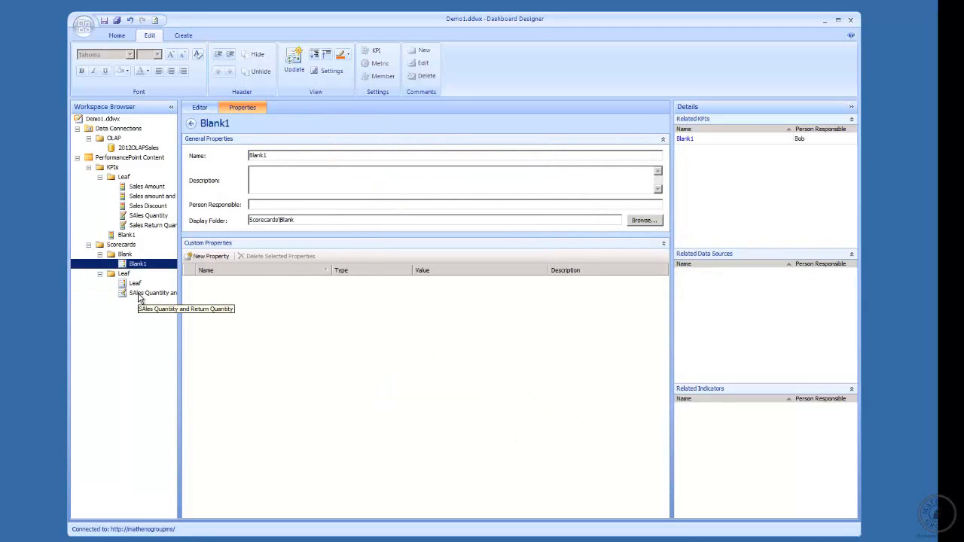
pyautogui.click(140, 297)
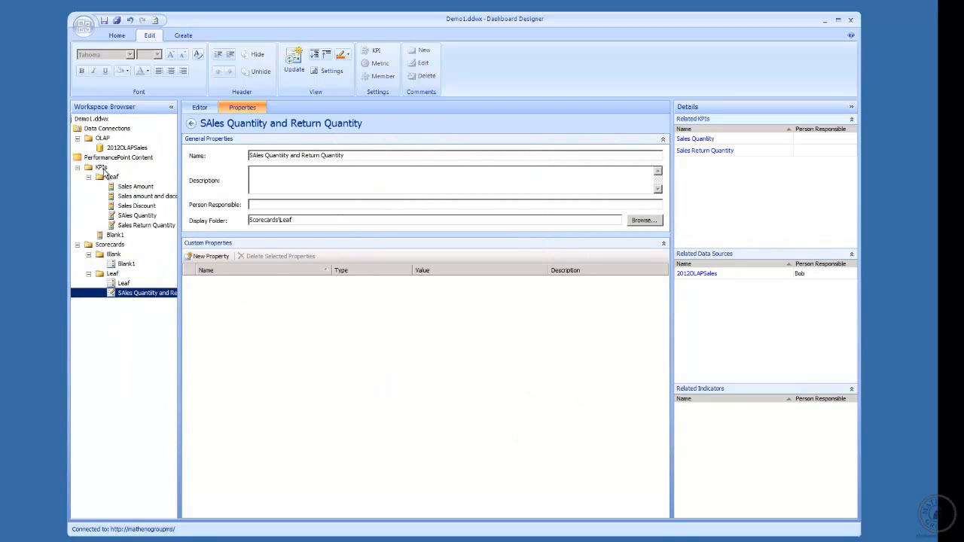
# - Create a new KPI in the KPIs folder and name it Objective
pyautogui.click(102, 168)
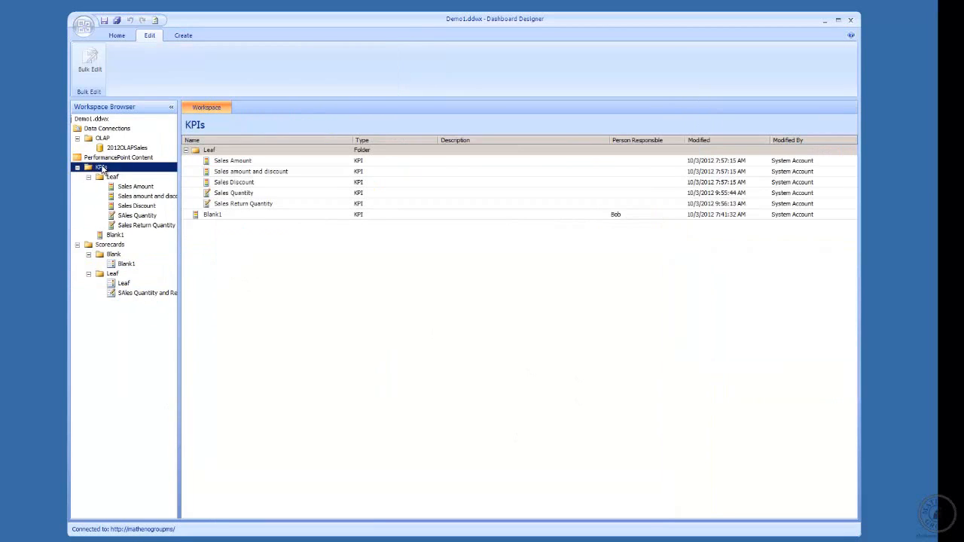
pyautogui.rightClick(101, 167)
pyautogui.moveTo(138, 177)
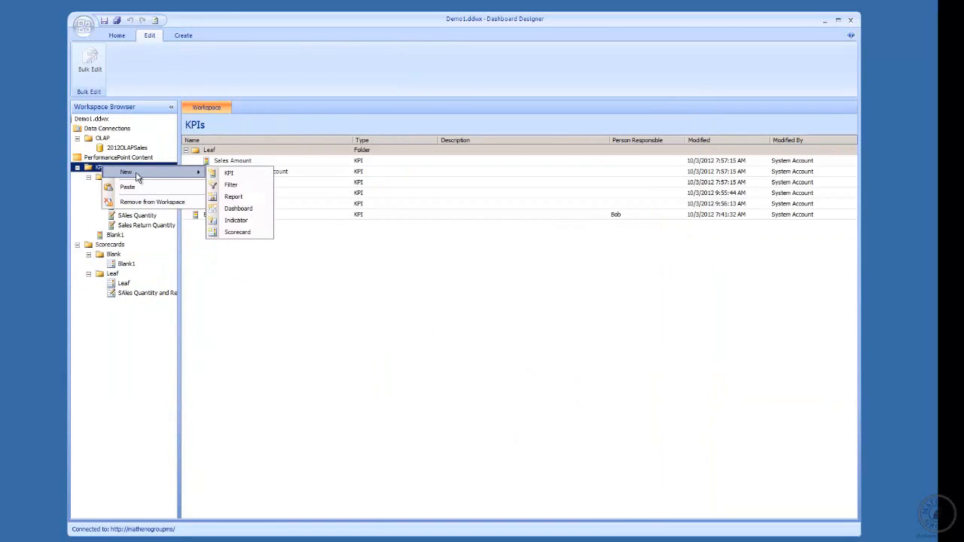
pyautogui.click(240, 174)
pyautogui.doubleClick(363, 188)
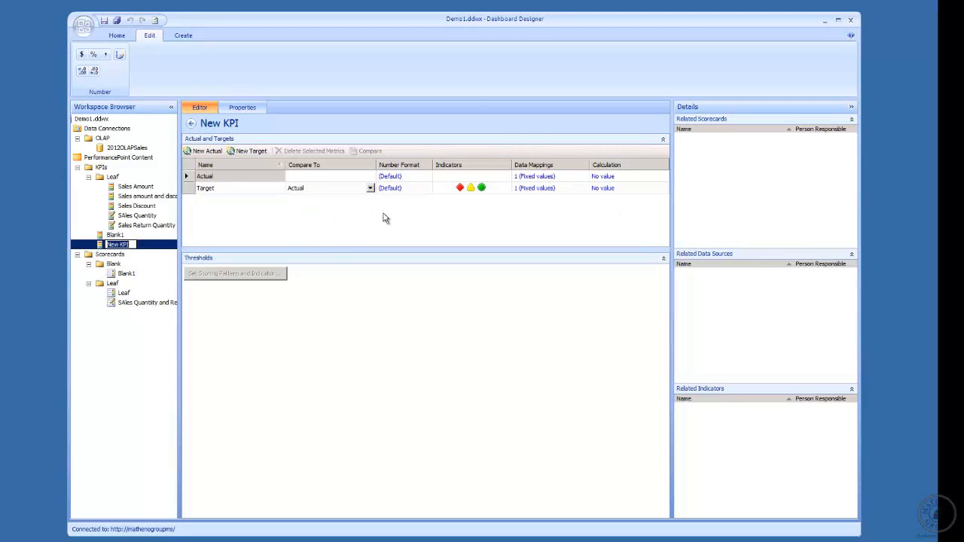
pyautogui.press('Return')
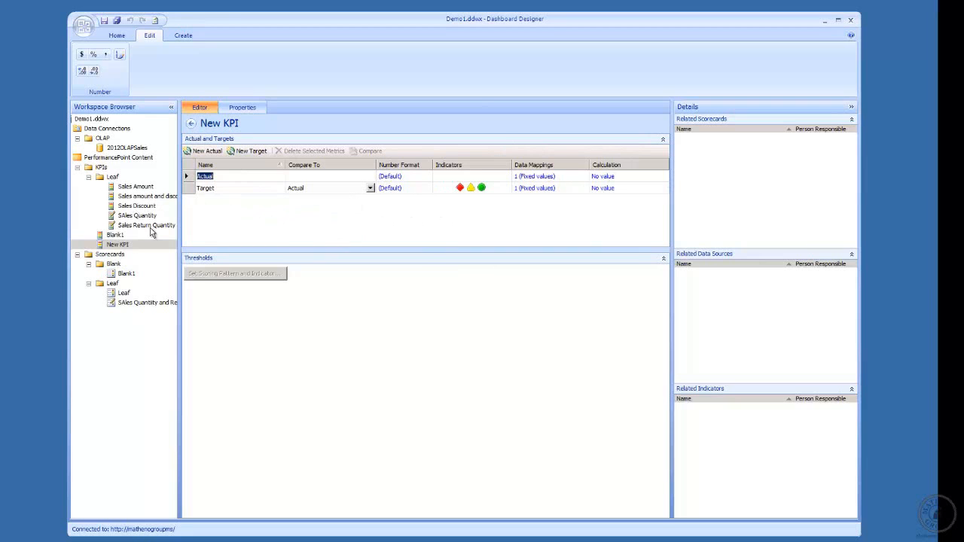
pyautogui.click(244, 110)
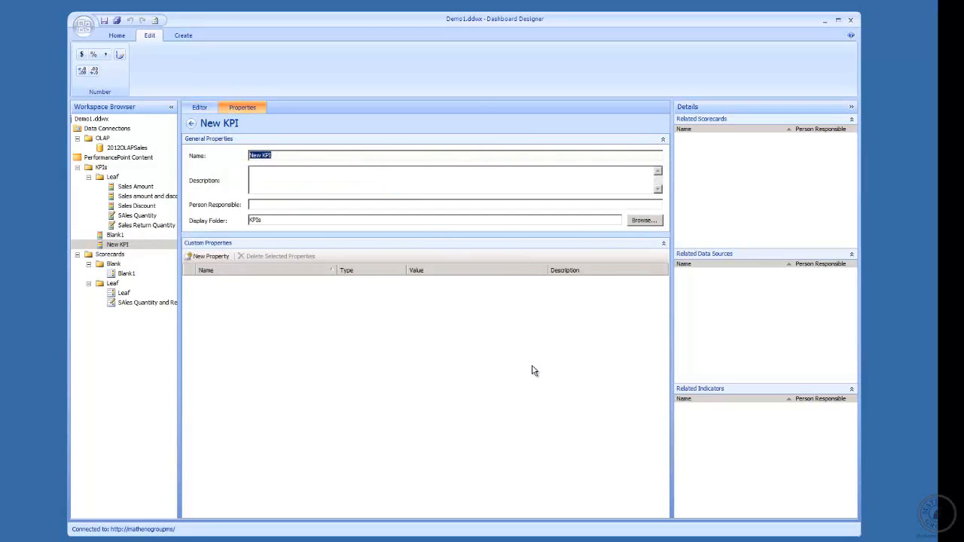
pyautogui.write('Objective')
pyautogui.click(257, 173)
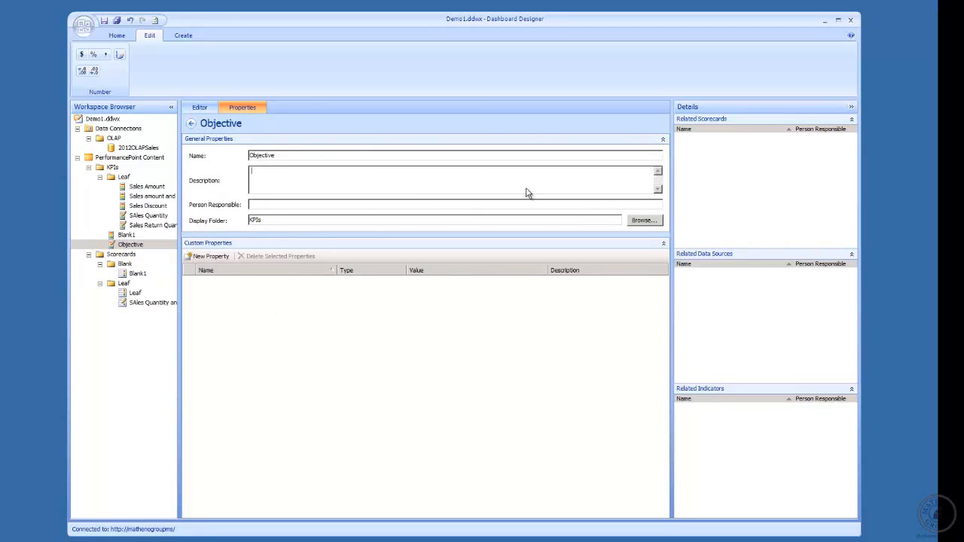
# - Store the Objective KPI in a new Objective display folder under KPIs and save all workspace items
pyautogui.click(652, 221)
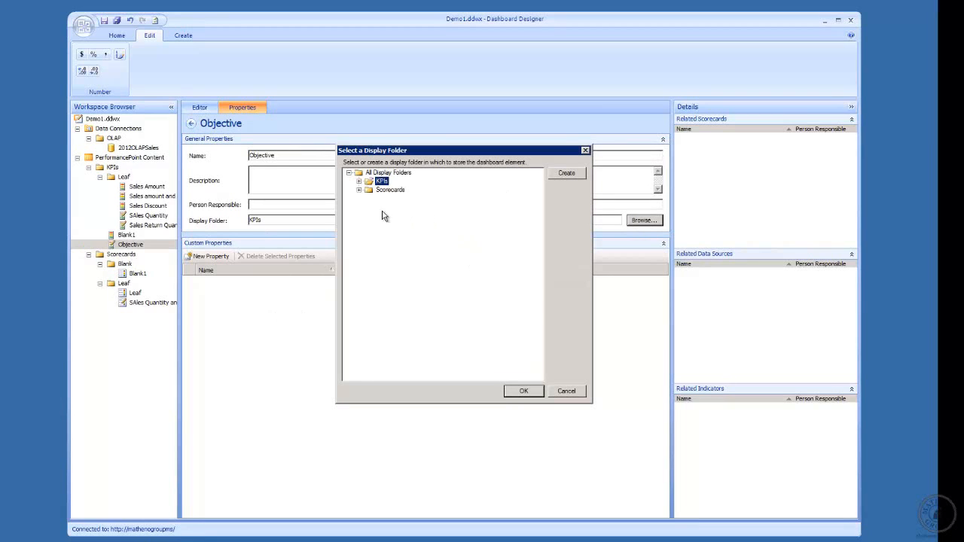
pyautogui.click(359, 181)
pyautogui.click(565, 174)
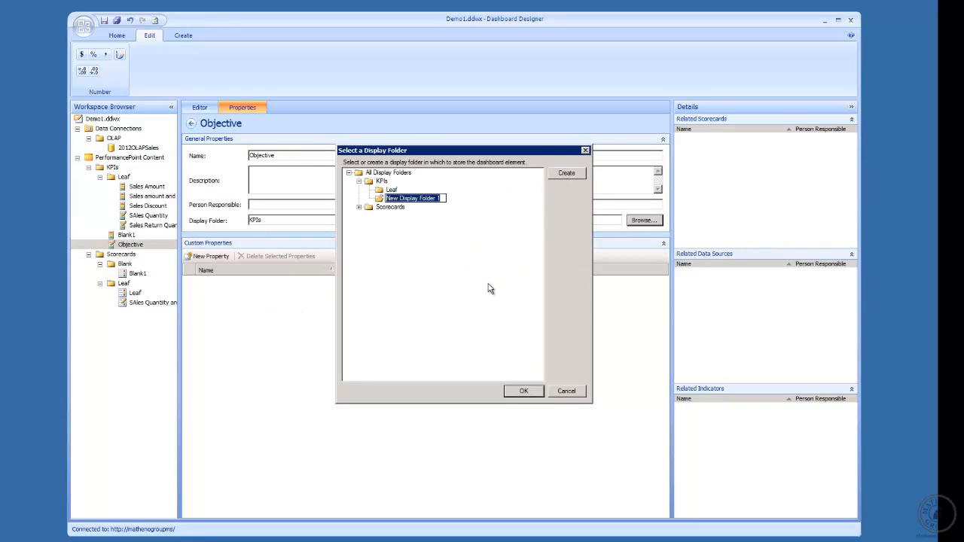
pyautogui.write('Objective')
pyautogui.click(531, 392)
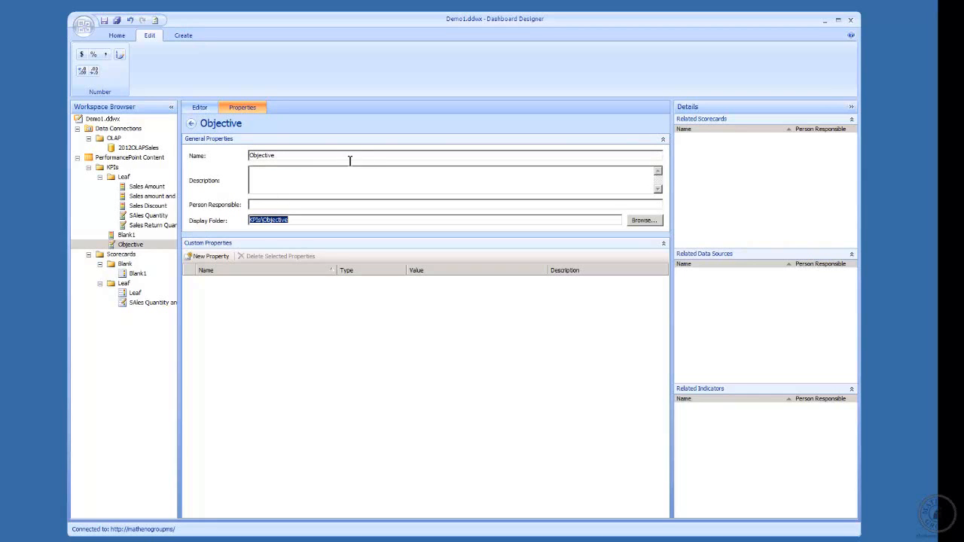
pyautogui.click(283, 156)
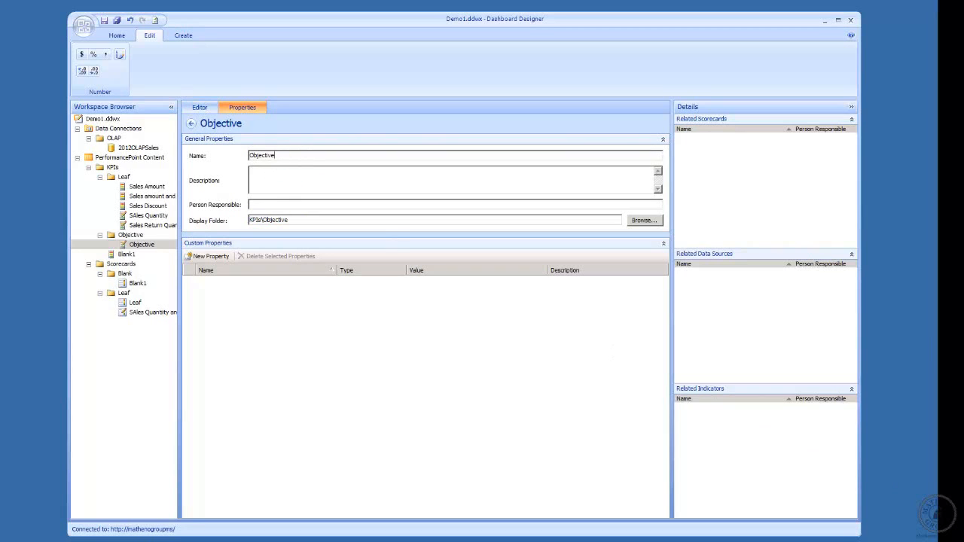
pyautogui.click(130, 234)
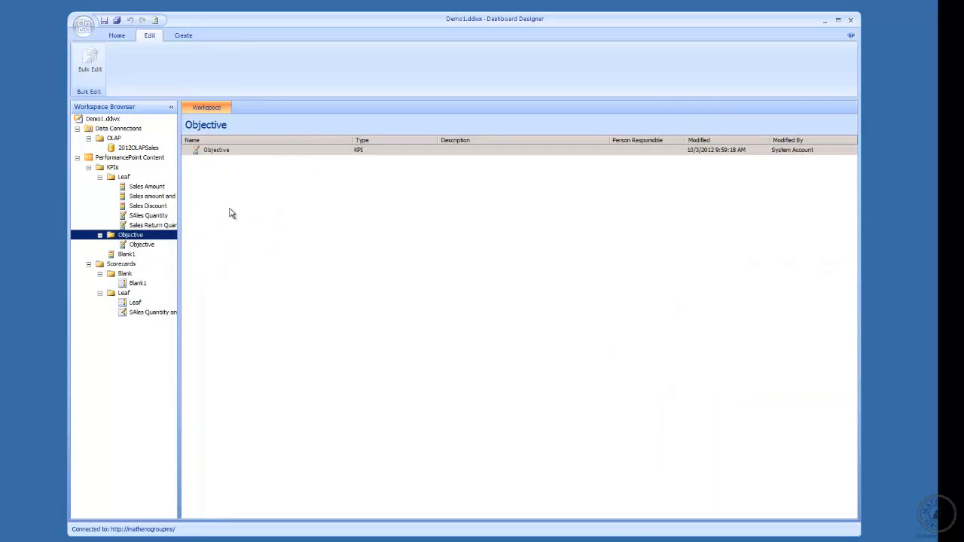
pyautogui.click(85, 28)
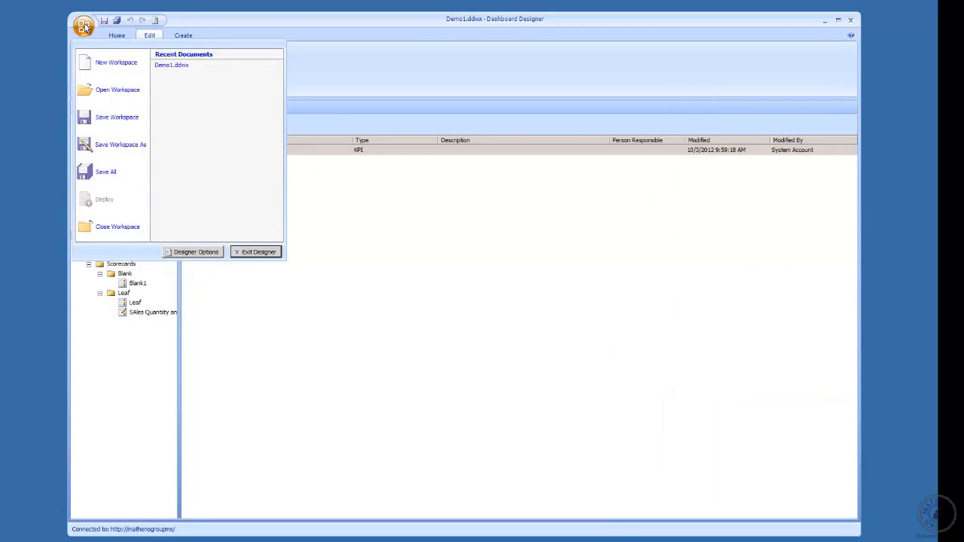
pyautogui.click(109, 172)
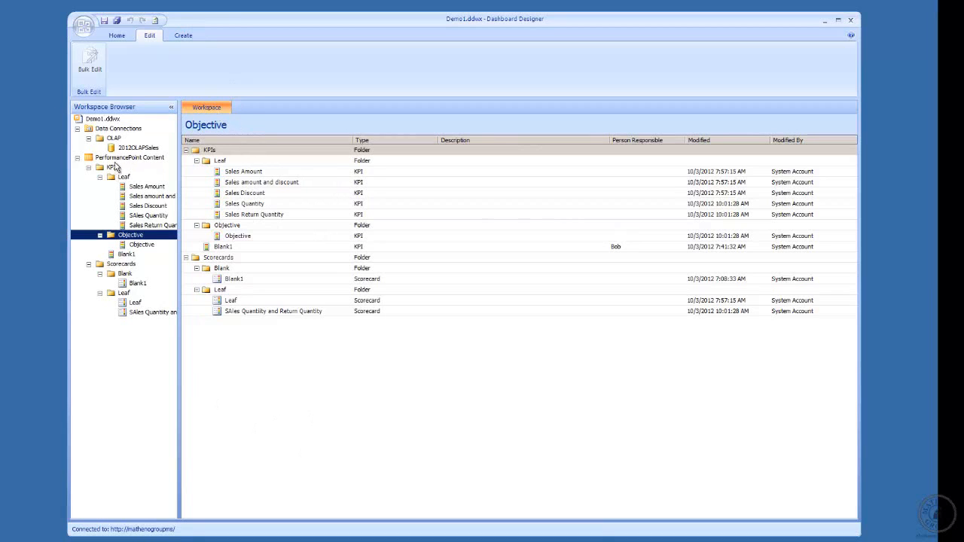
# - Start a new scorecard in the Scorecards folder from the Microsoft Analysis Services template, using the wizard
pyautogui.click(126, 265)
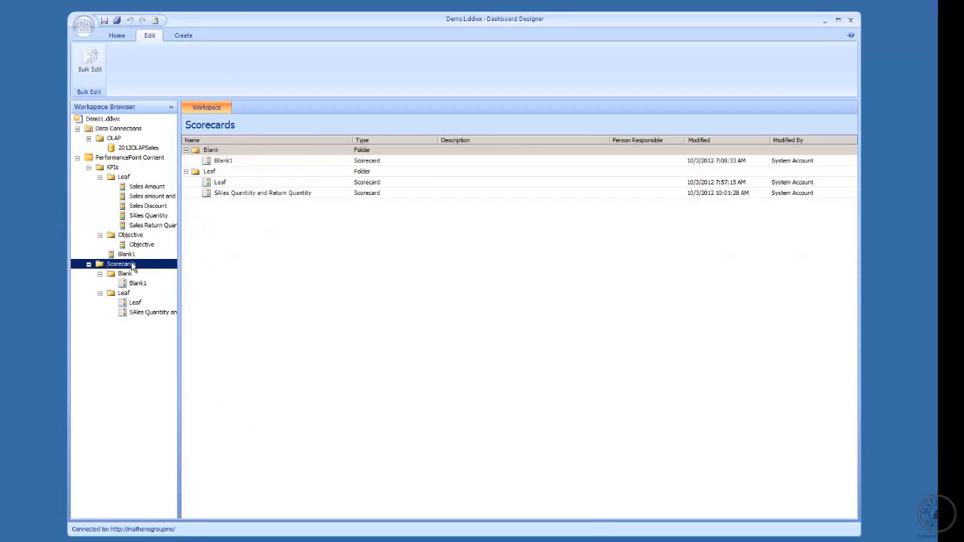
pyautogui.rightClick(132, 269)
pyautogui.moveTo(192, 269)
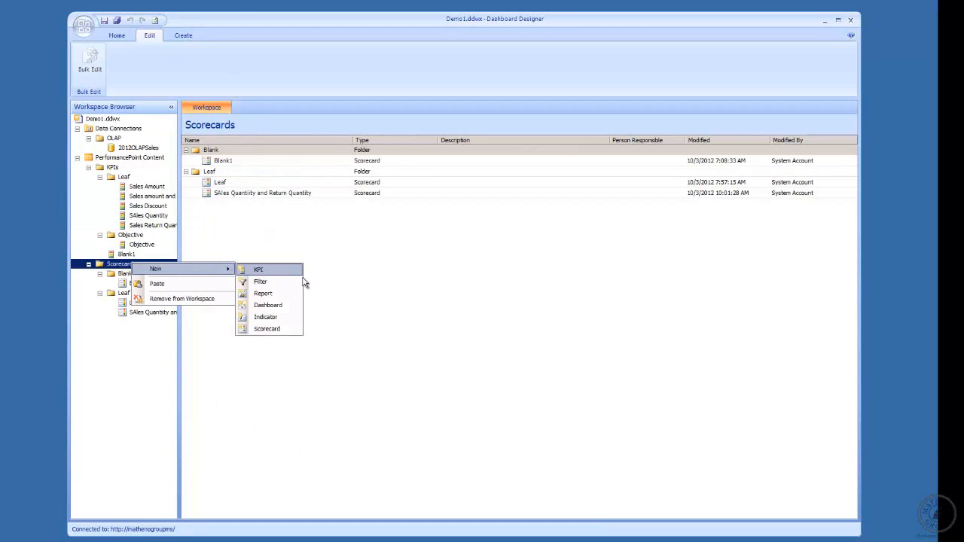
pyautogui.click(279, 331)
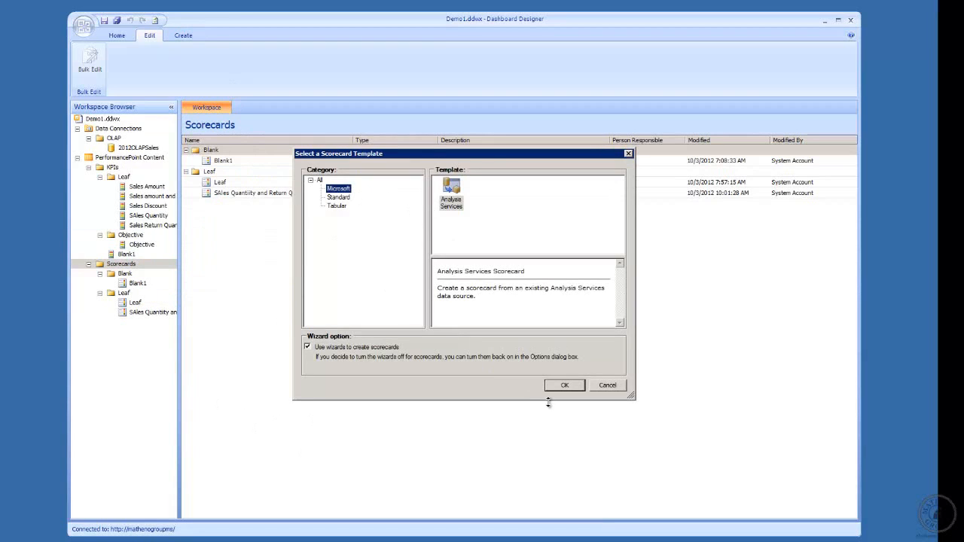
pyautogui.click(337, 197)
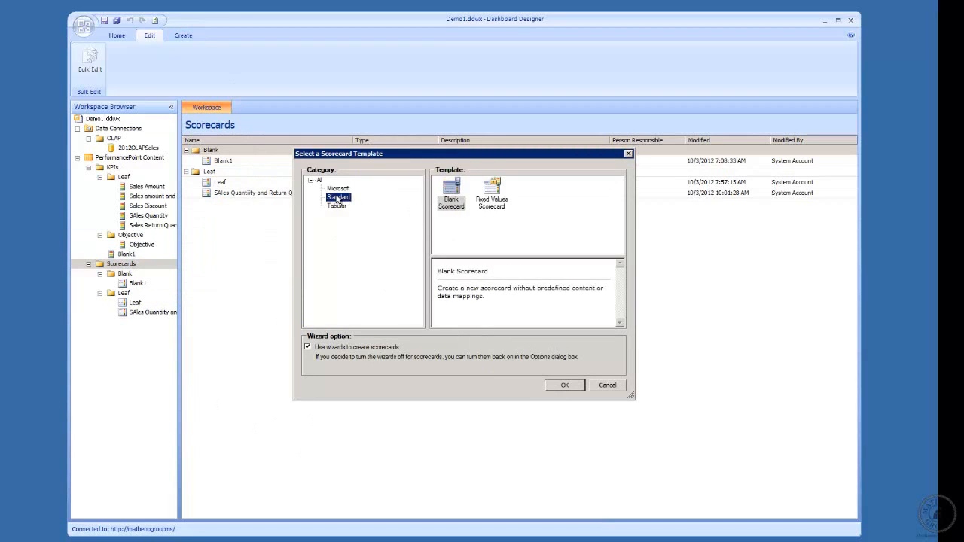
pyautogui.click(340, 188)
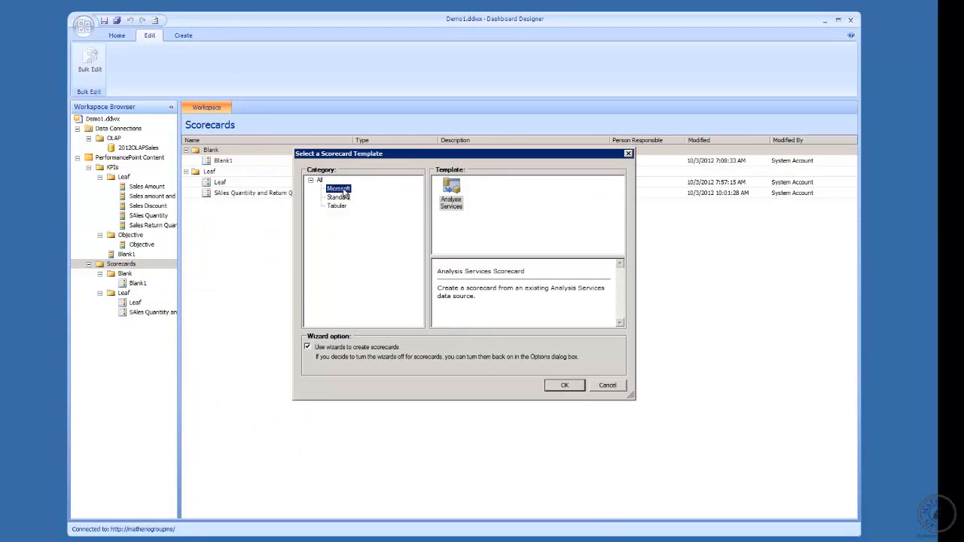
pyautogui.click(574, 386)
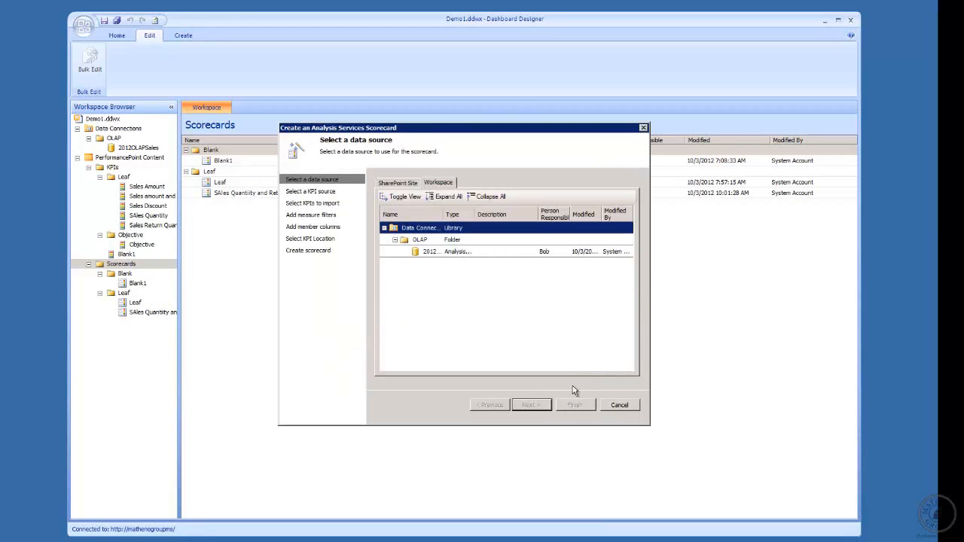
# - Choose 2012OLAPSales as the scorecard's data source and create its KPIs from SQL Server Analysis Services measures
pyautogui.click(424, 254)
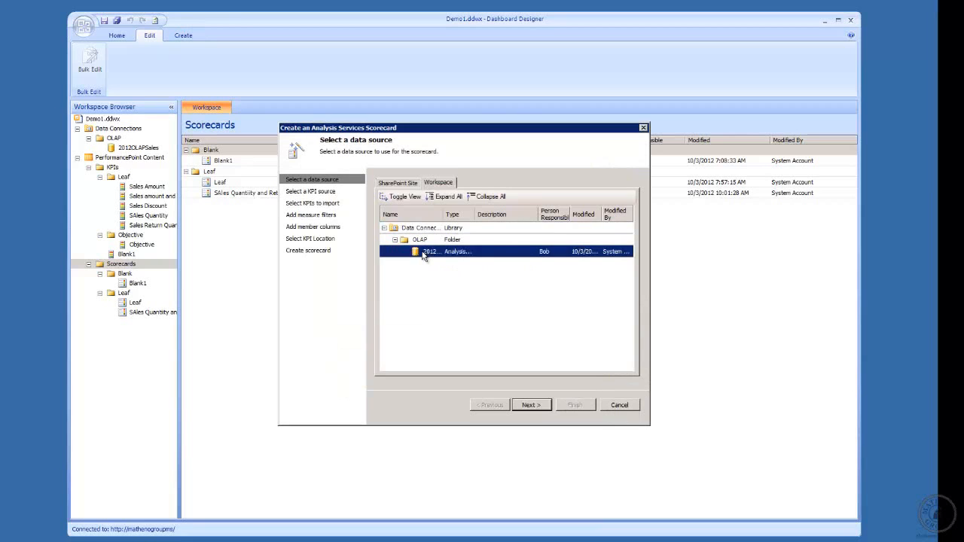
pyautogui.click(532, 404)
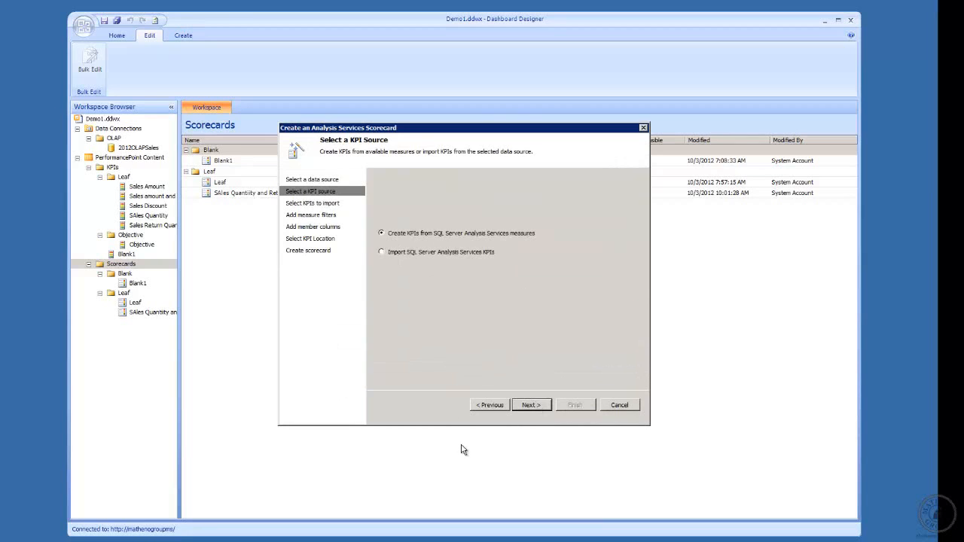
pyautogui.click(532, 405)
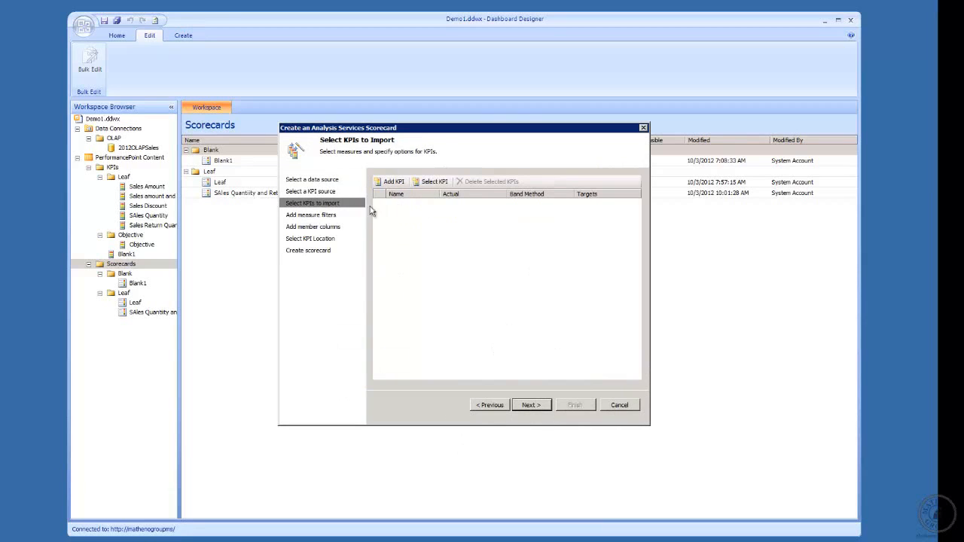
pyautogui.click(392, 182)
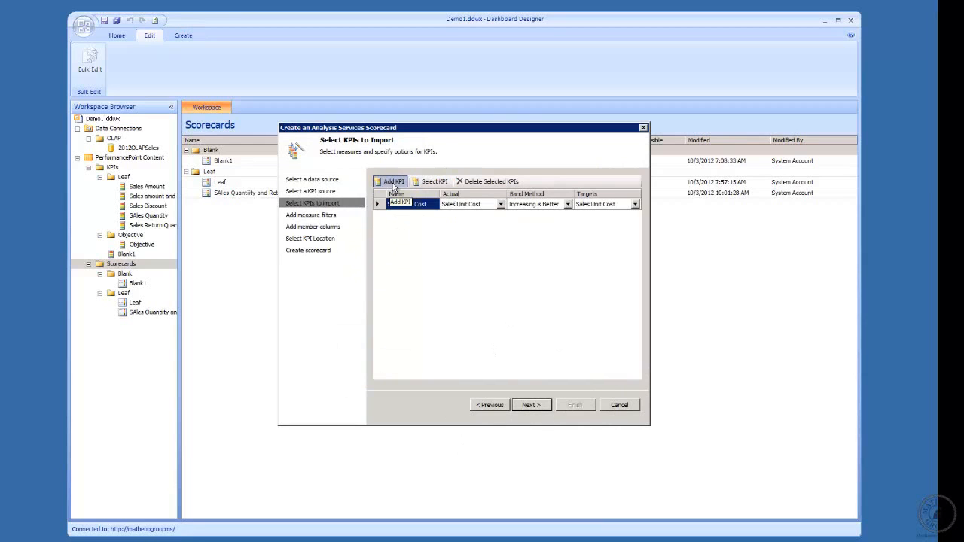
pyautogui.click(435, 207)
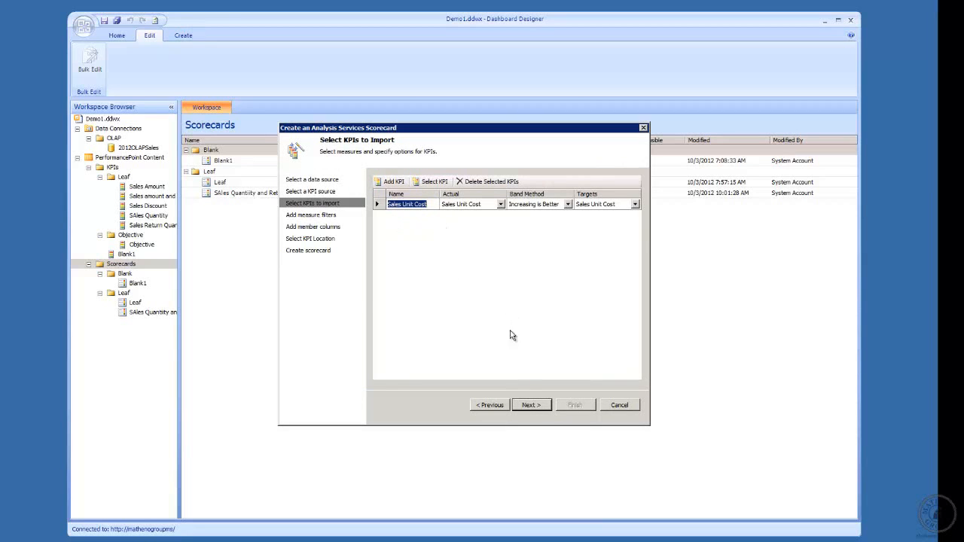
pyautogui.click(503, 405)
pyautogui.click(527, 403)
pyautogui.click(491, 182)
# - Import the existing Objective KPI from the workspace's Objective folder into the new scorecard
pyautogui.click(434, 182)
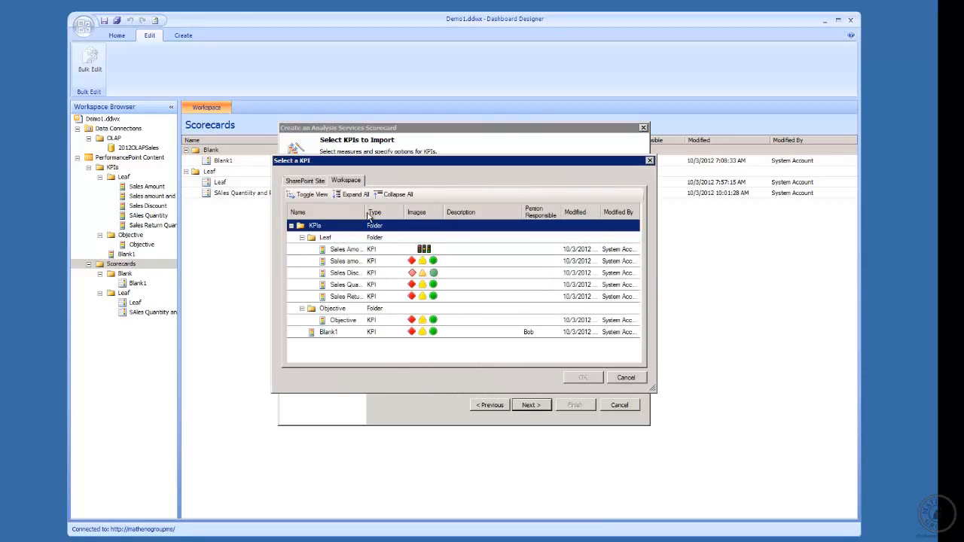
pyautogui.moveTo(366, 212); pyautogui.dragTo(440, 212)
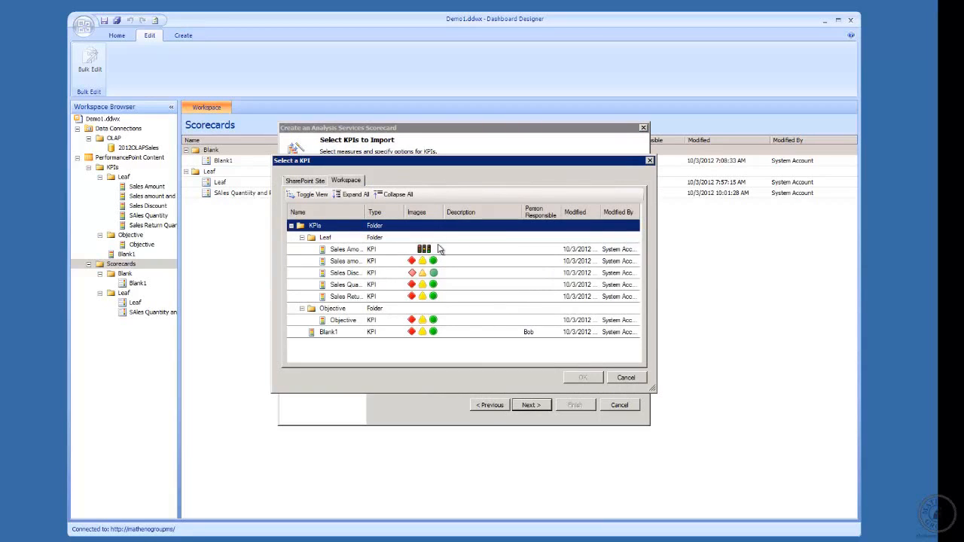
pyautogui.click(335, 321)
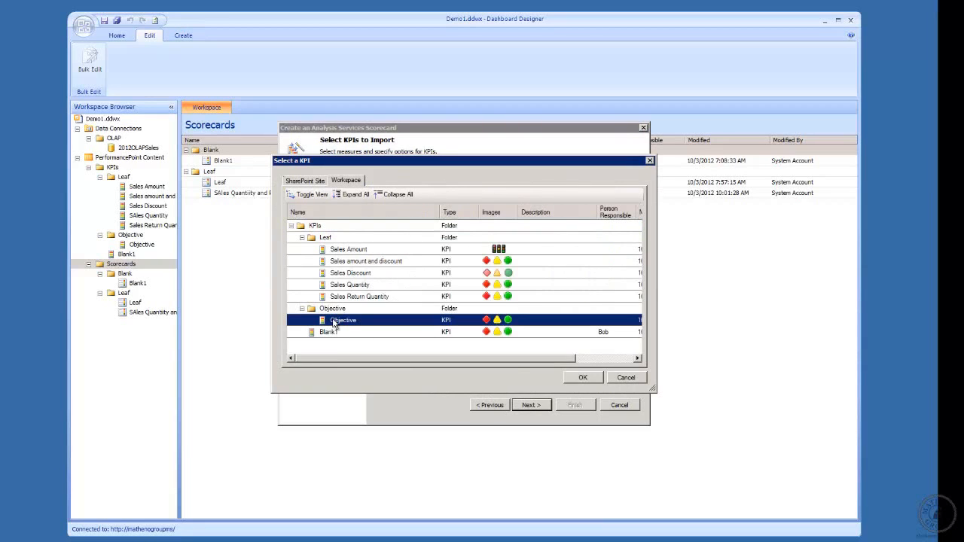
pyautogui.click(585, 377)
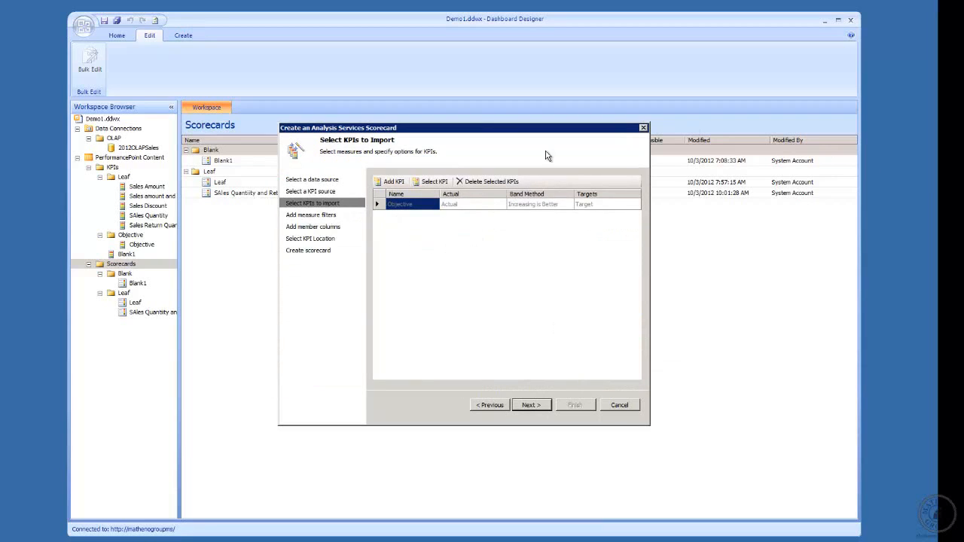
# - Finish the scorecard wizard without measure filters or member columns, and update the new scorecard's view
pyautogui.click(531, 406)
pyautogui.click(531, 405)
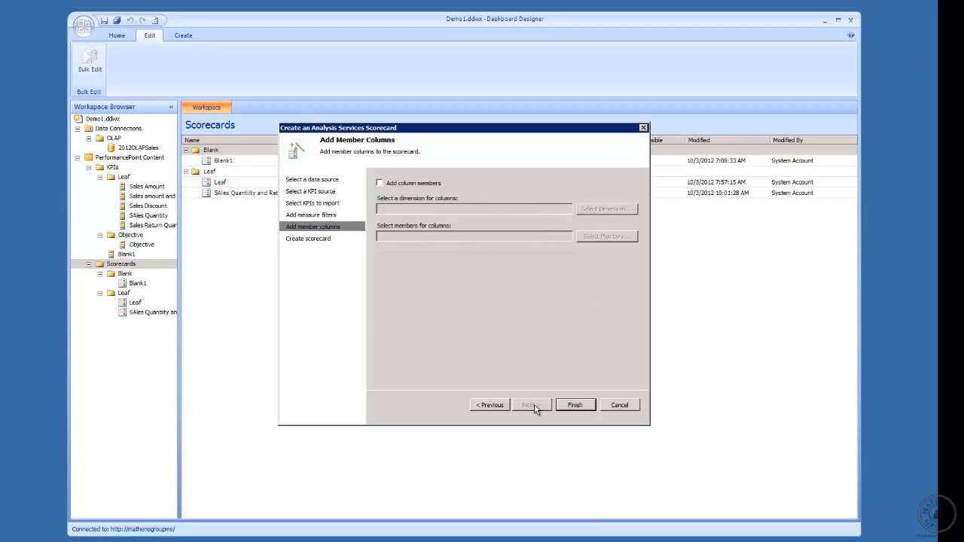
pyautogui.click(575, 405)
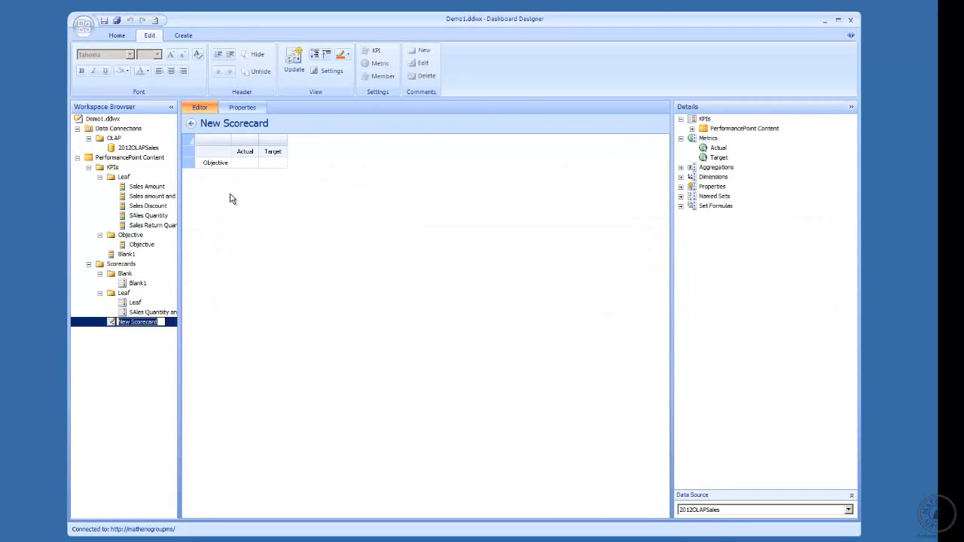
pyautogui.click(242, 164)
pyautogui.click(271, 164)
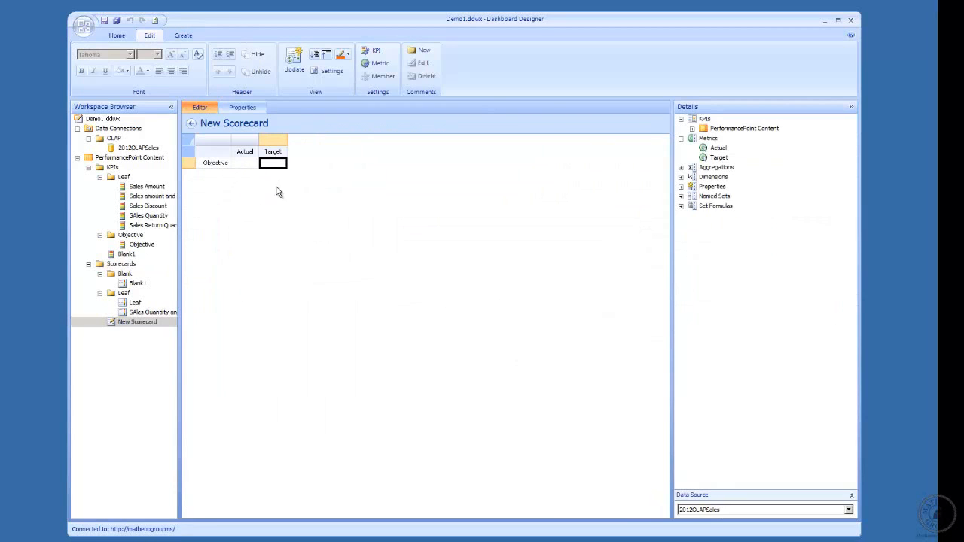
pyautogui.click(294, 60)
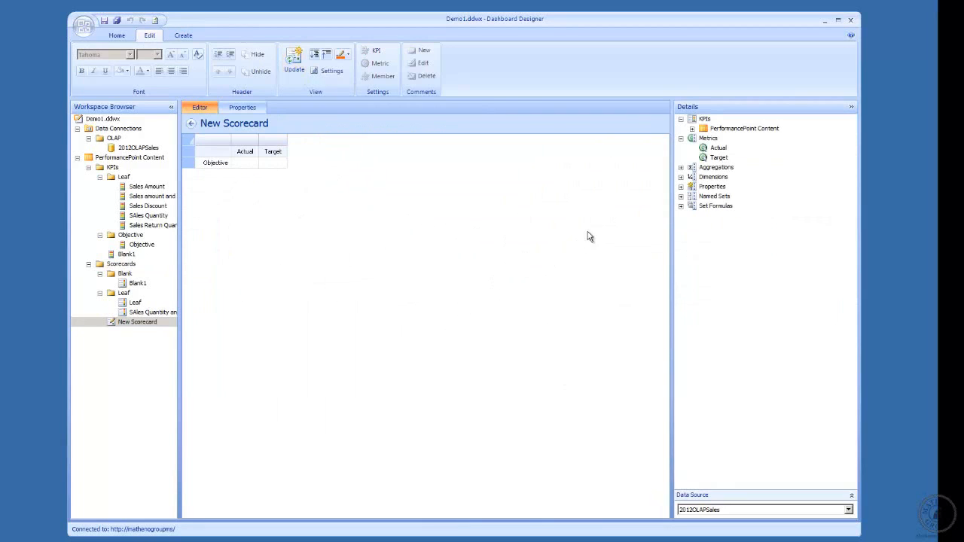
# - Add the Sales Quantity KPI from the Leaf folder as a child of Objective in the scorecard
pyautogui.click(692, 129)
pyautogui.click(703, 138)
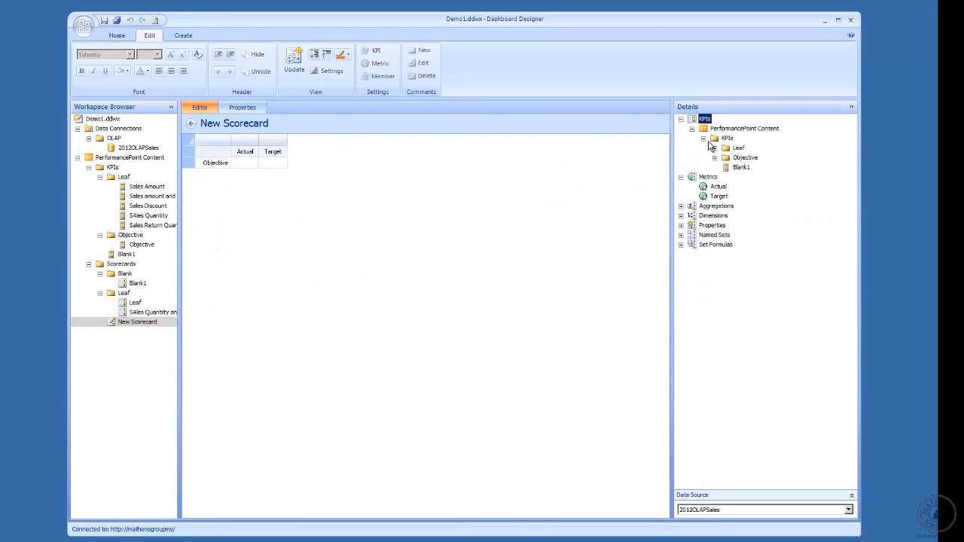
pyautogui.click(715, 149)
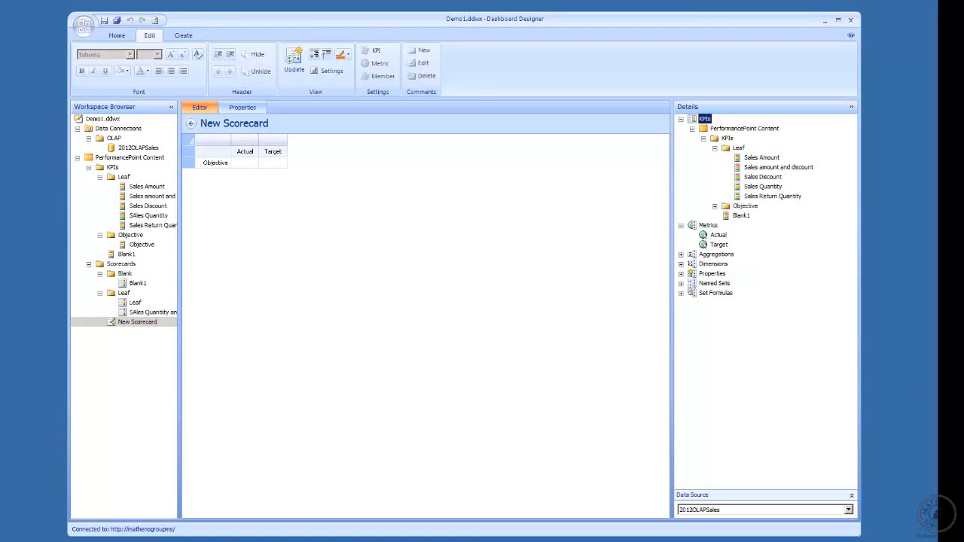
pyautogui.click(763, 186)
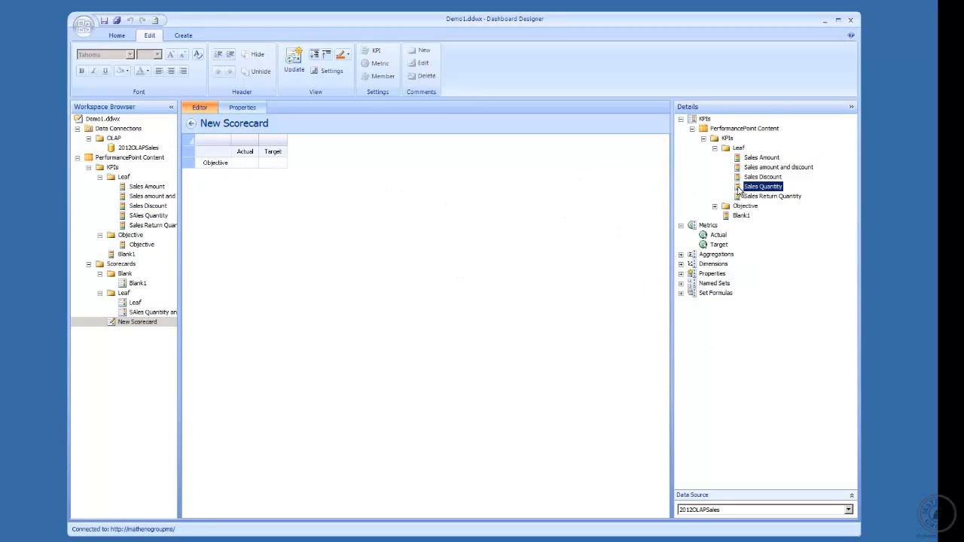
pyautogui.moveTo(741, 191); pyautogui.dragTo(286, 191)
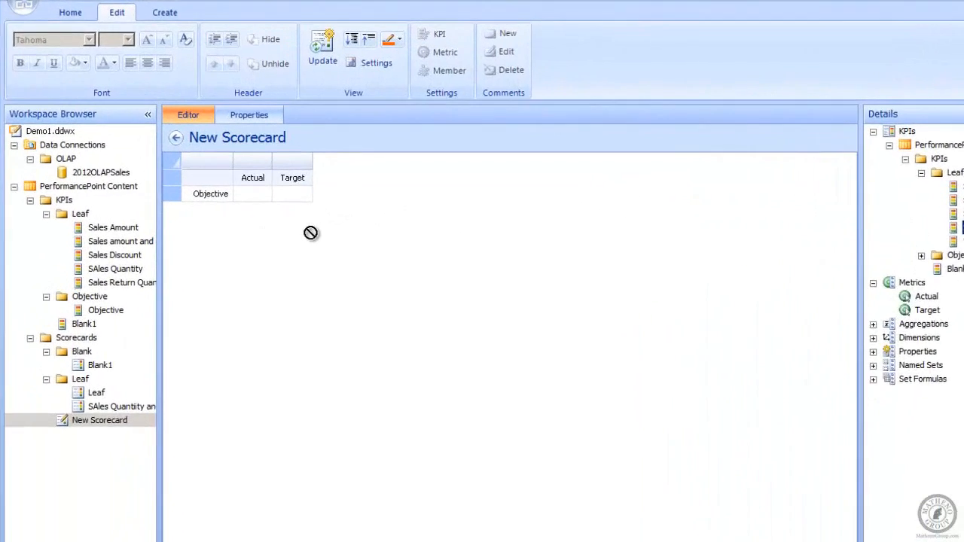
pyautogui.moveTo(311, 231); pyautogui.dragTo(241, 201)
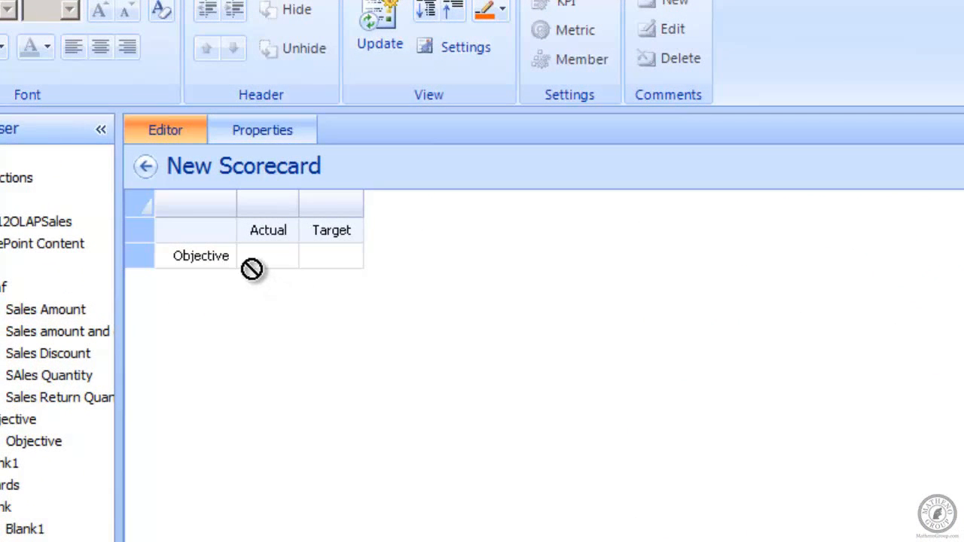
pyautogui.moveTo(251, 269); pyautogui.dragTo(234, 257)
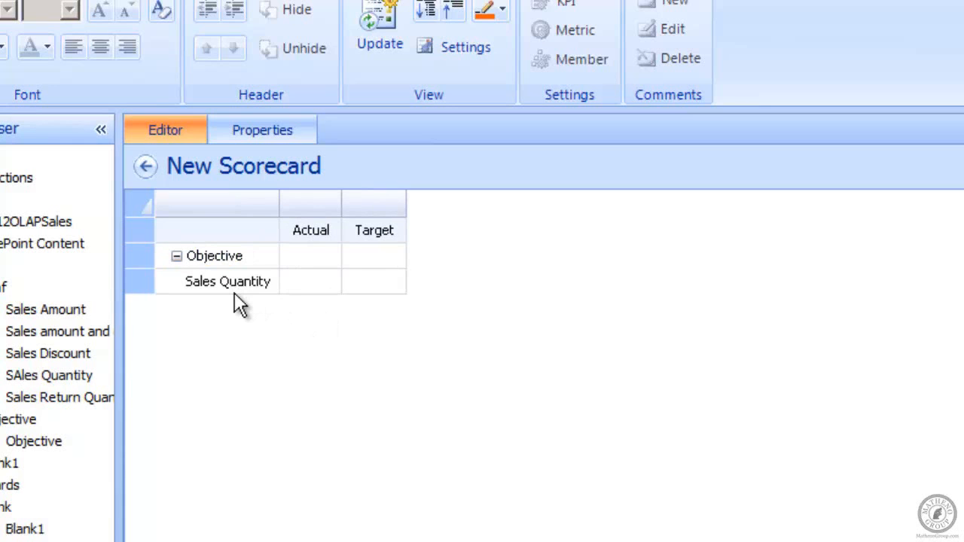
pyautogui.click(176, 258)
pyautogui.click(176, 258)
# - Add the Sales Return Quantity KPI as another child of Objective and update the scorecard
pyautogui.moveTo(372, 370); pyautogui.dragTo(276, 255)
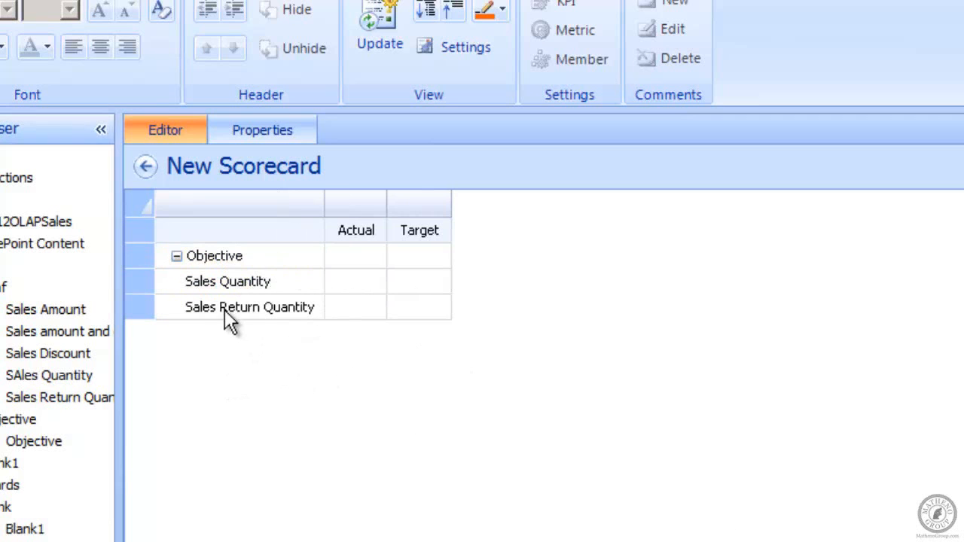
pyautogui.click(177, 258)
pyautogui.click(177, 258)
pyautogui.click(375, 15)
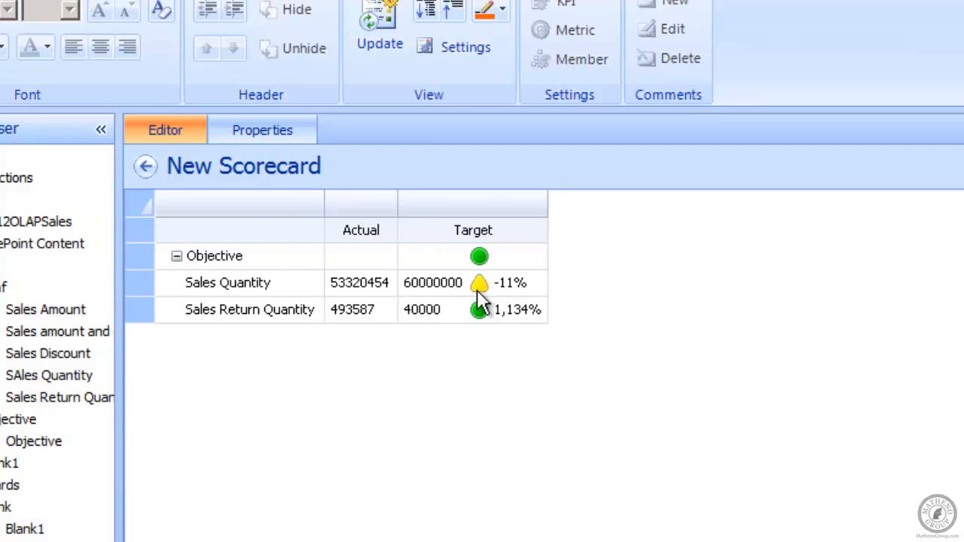
# - Set the KPI weight of Sales Quantity to 10 in the scorecard's KPI settings
pyautogui.click(413, 279)
pyautogui.rightClick(416, 287)
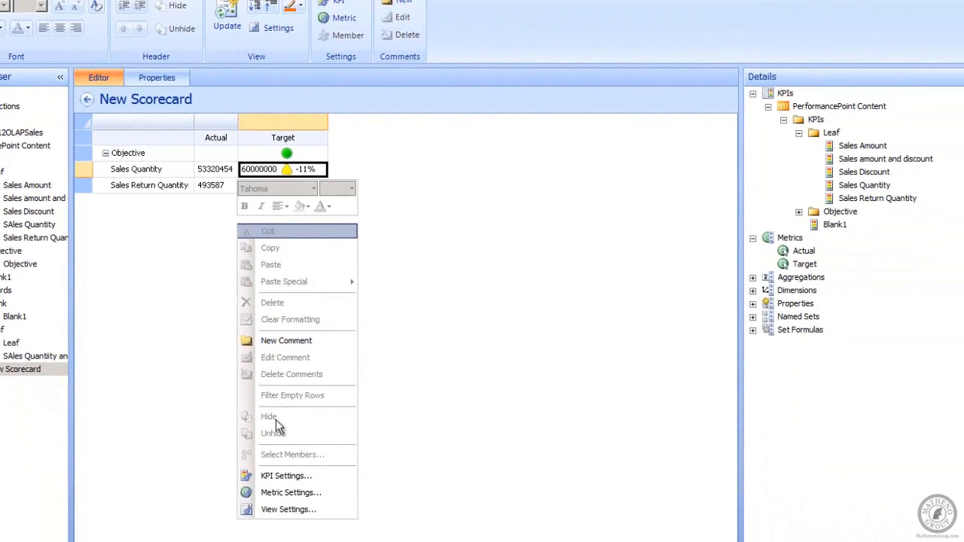
pyautogui.click(281, 477)
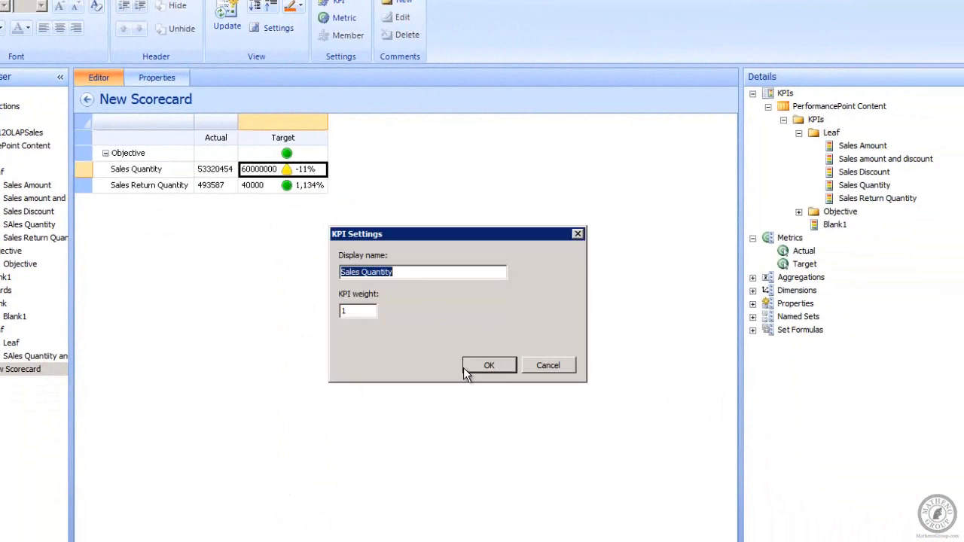
pyautogui.click(372, 312)
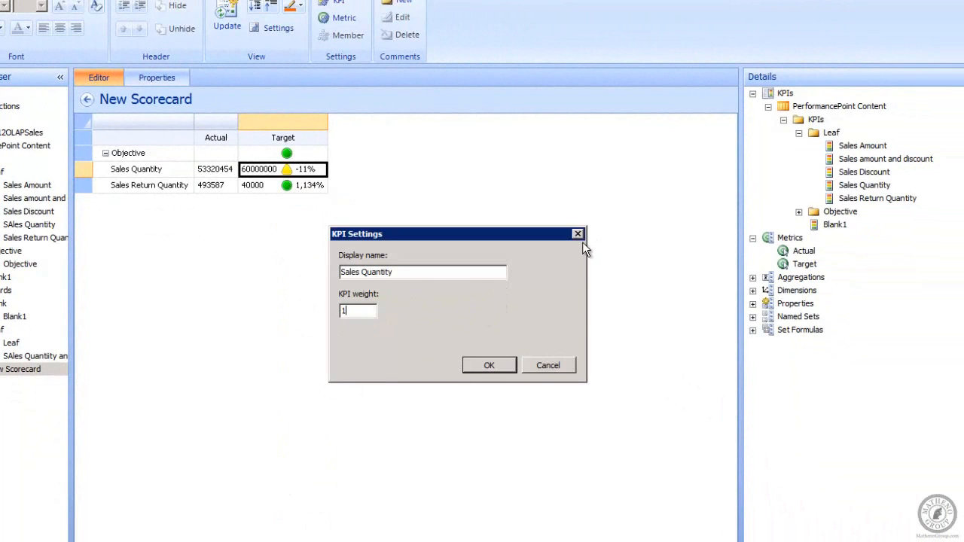
pyautogui.write('0')
pyautogui.click(491, 365)
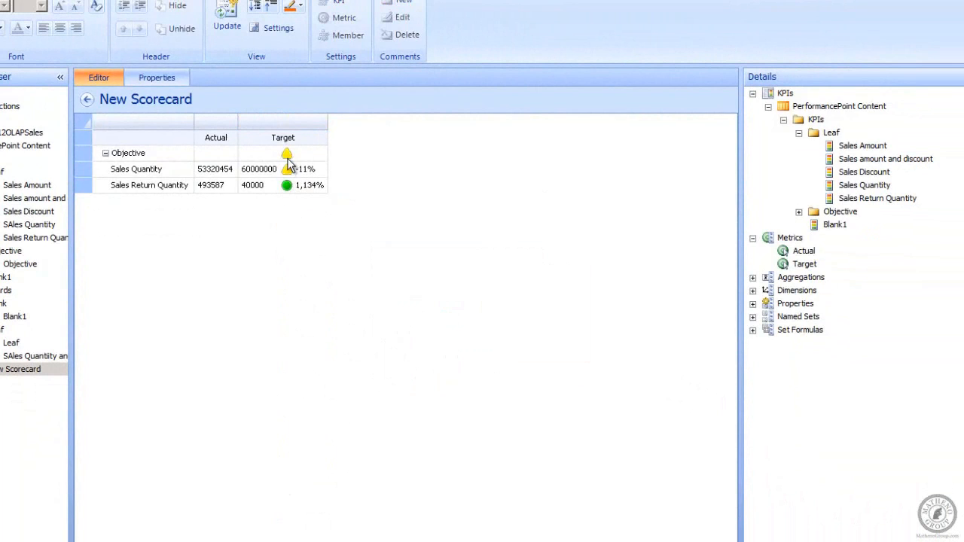
pyautogui.moveTo(295, 159)
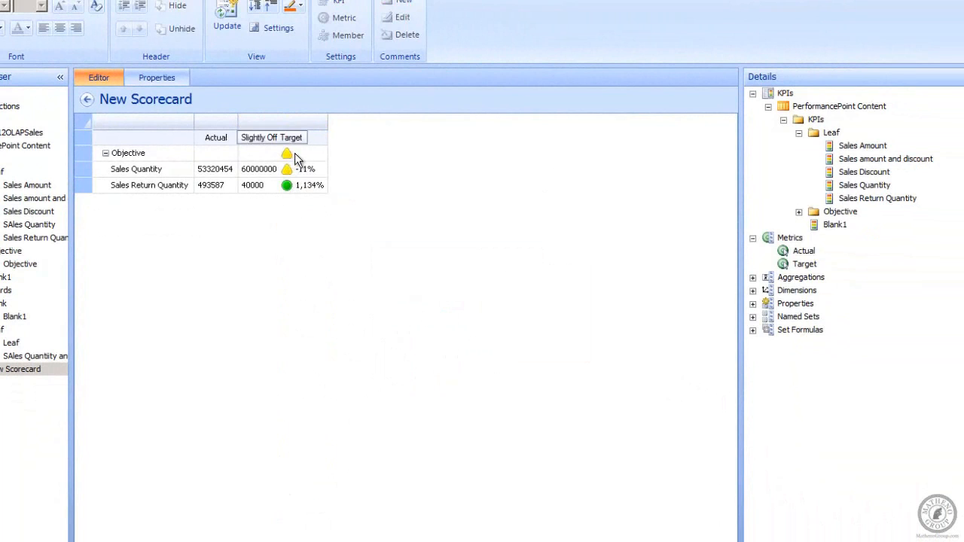